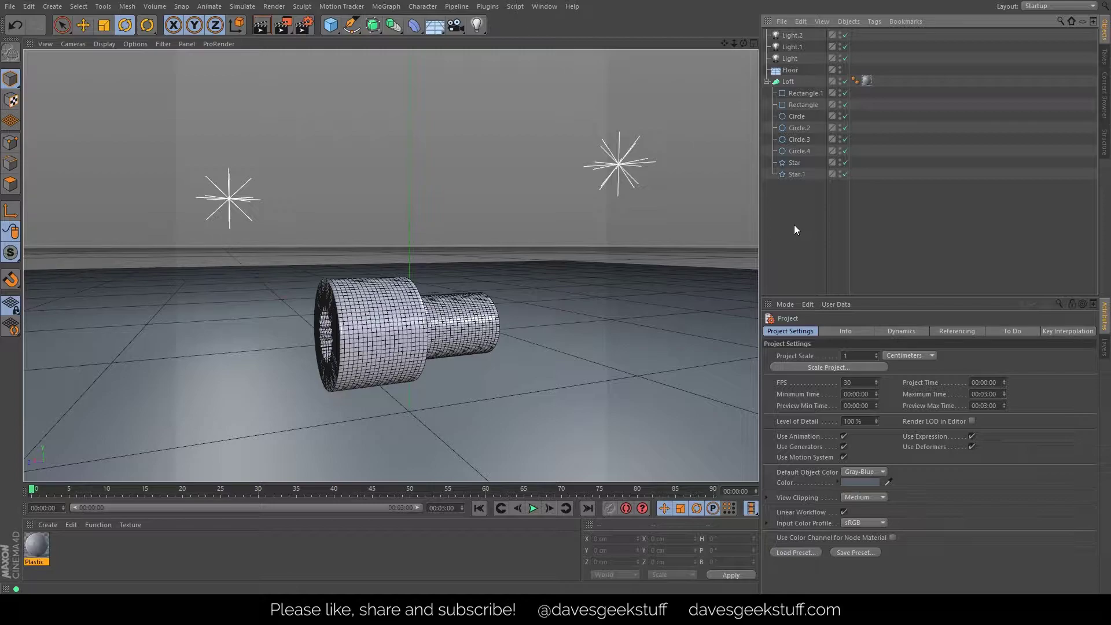
- Delete the old Loft with its child splines, keeping the floor, three lights and Plastic material
mouse_move(363, 344)
alt+mouse_down()
mouse_move(516, 346)
mouse_move(497, 370)
mouse_move(290, 290)
mouse_move(316, 326)
mouse_move(387, 345)
mouse_move(395, 327)
mouse_move(283, 306)
mouse_move(489, 333)
mouse_move(476, 345)
mouse_move(218, 322)
mouse_move(533, 330)
mouse_move(394, 333)
mouse_move(171, 308)
mouse_move(152, 334)
mouse_move(356, 315)
mouse_move(367, 359)
alt+mouse_up()
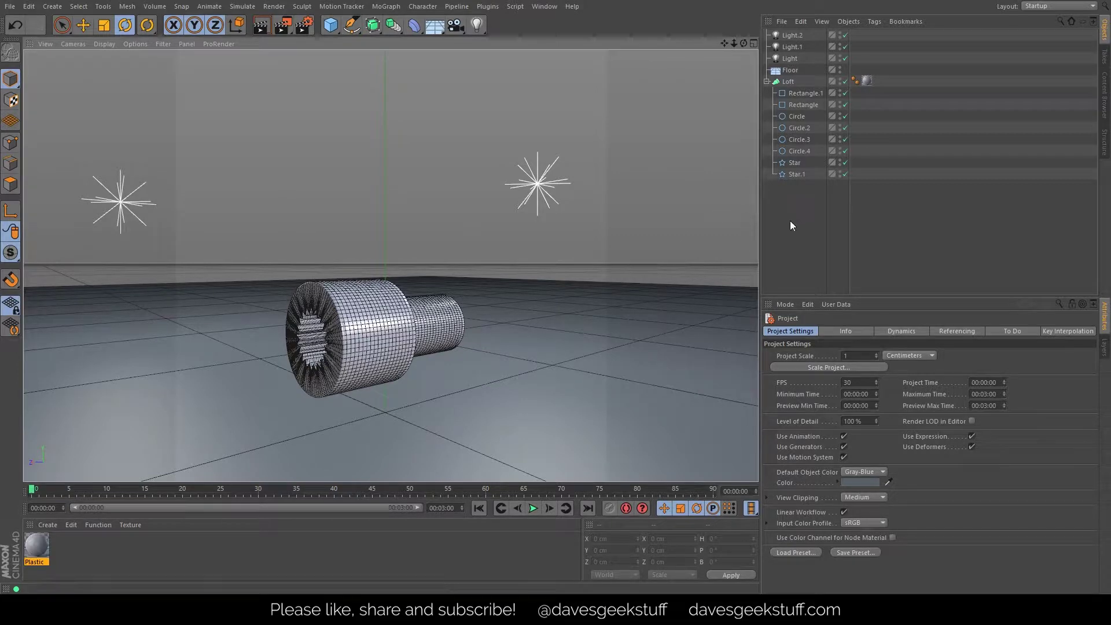
click(787, 82)
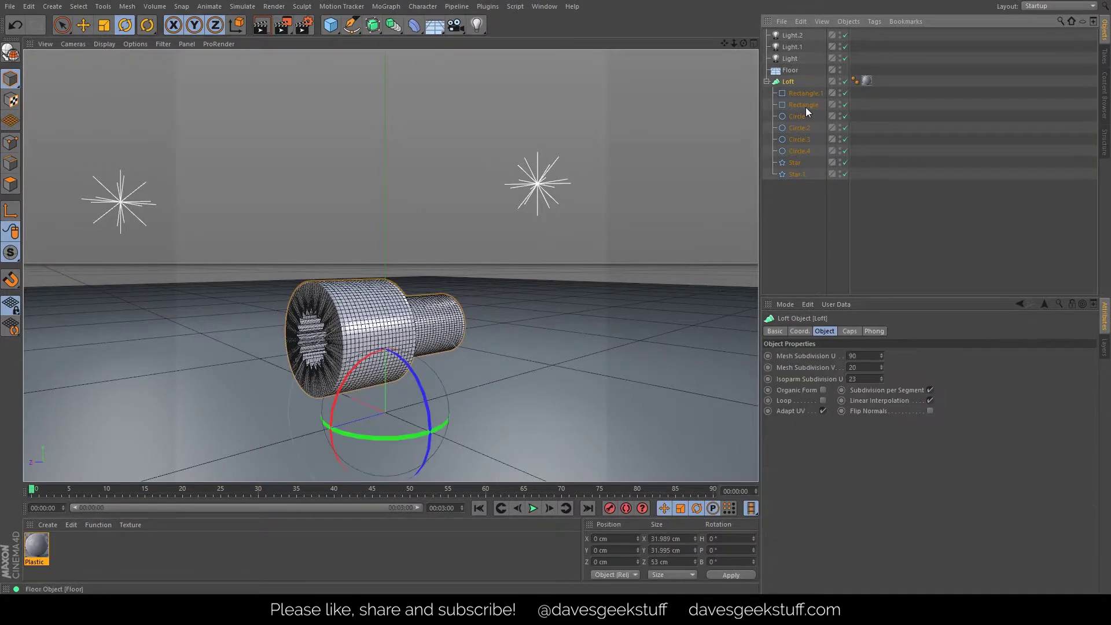
click(808, 230)
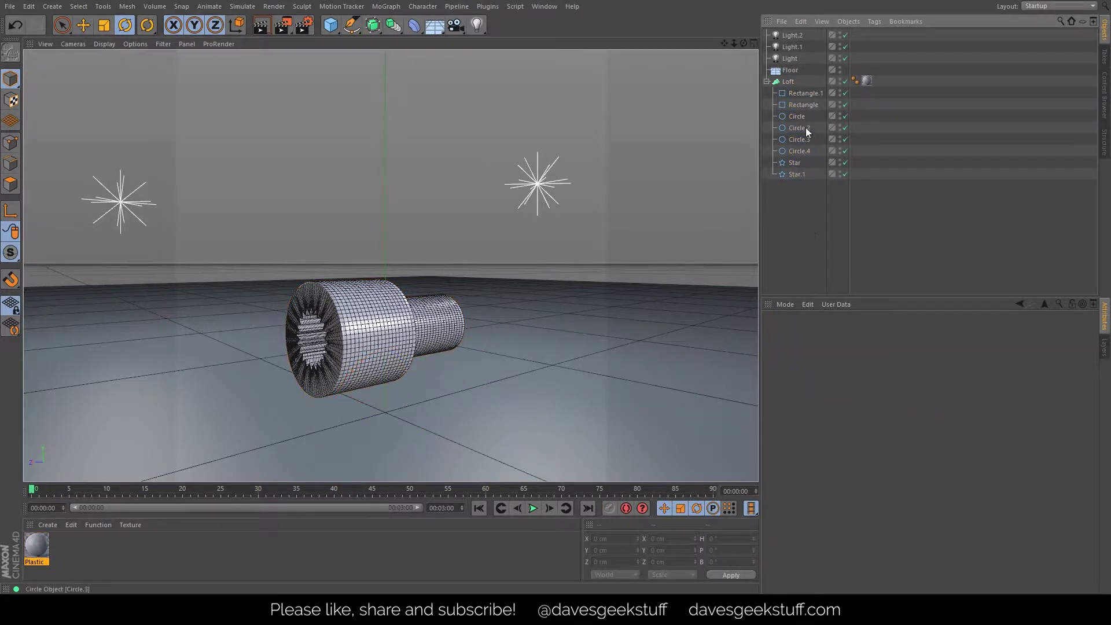
click(787, 81)
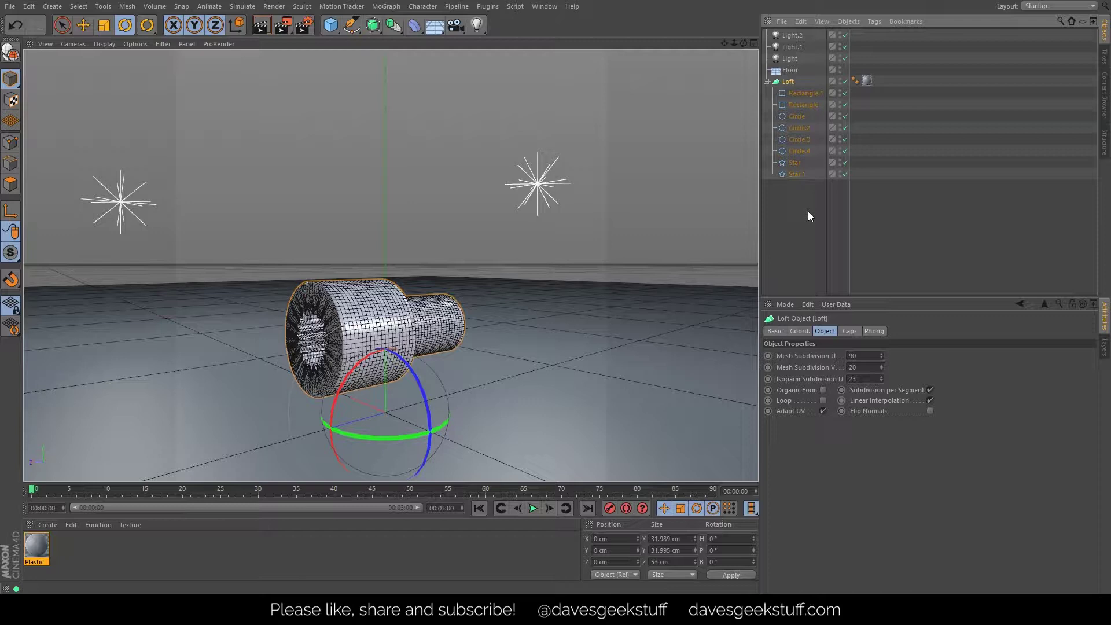
key(Delete)
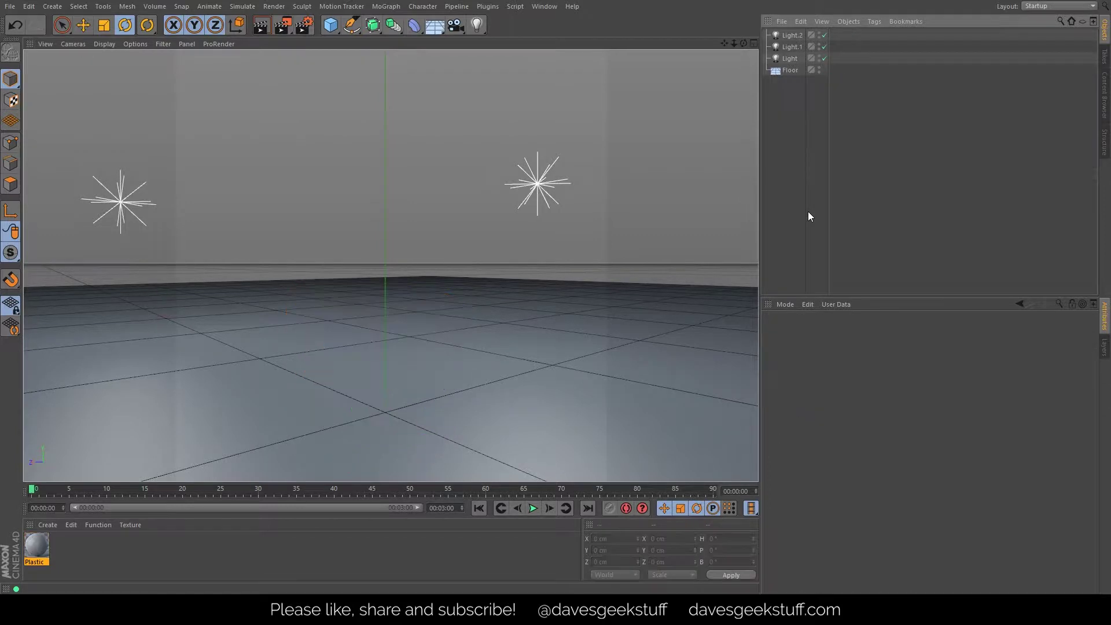
- Add a Cylinder primitive (50 cm radius, 200 cm height) and zoom to frame it
click(331, 25)
click(556, 44)
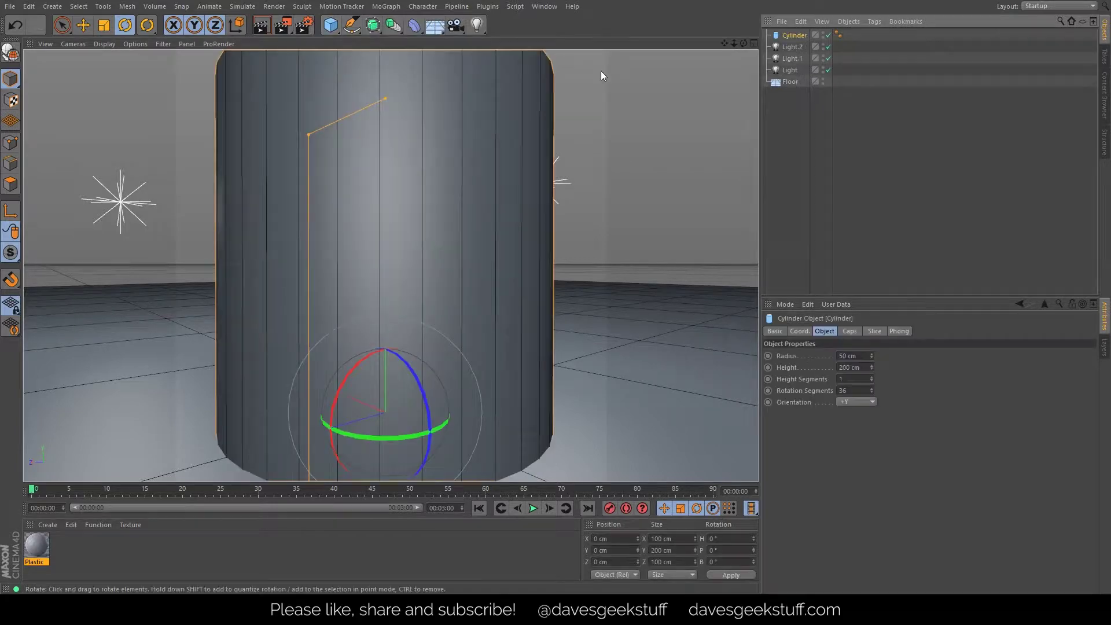
scroll(490, 315, down, 6)
scroll(491, 315, up, 4)
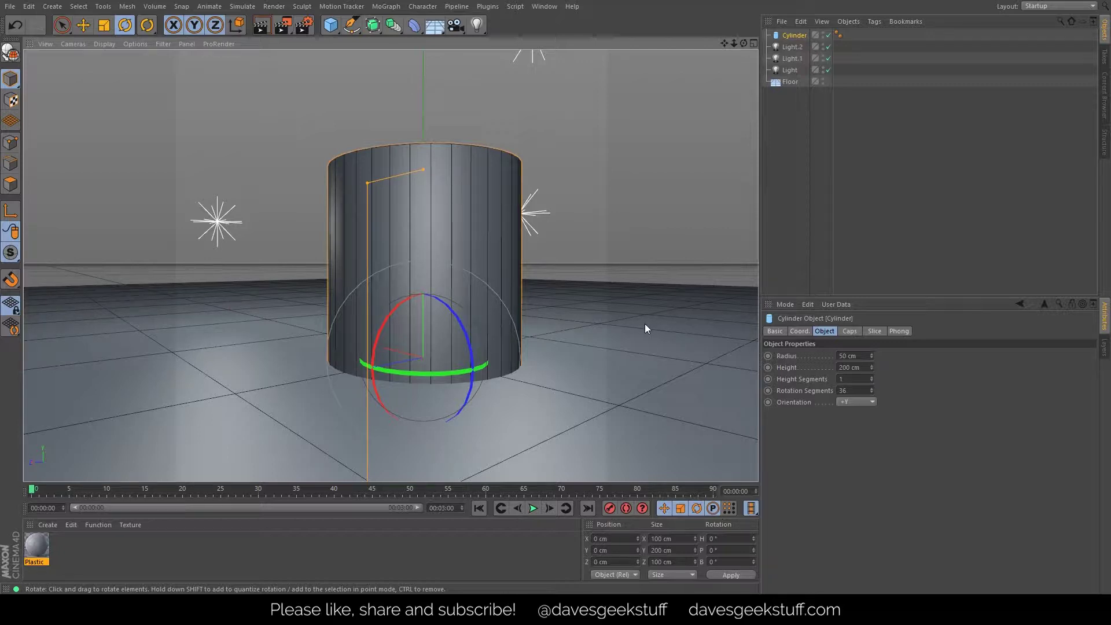
scroll(429, 288, down, 5)
scroll(450, 286, up, 6)
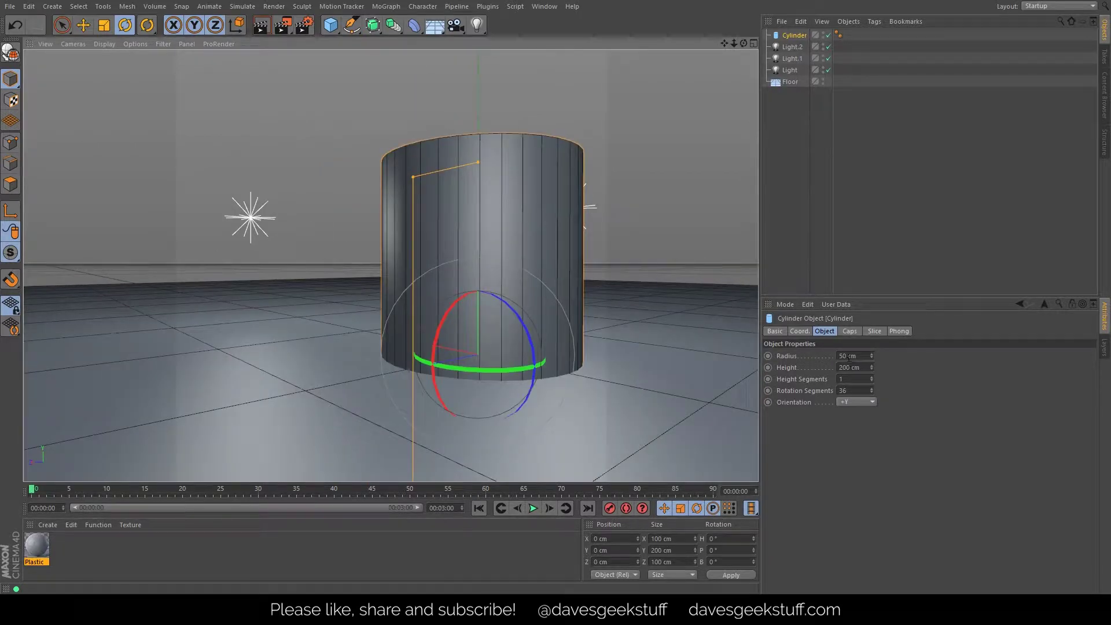
- Enable Modeling quantize with a 0.1 cm Movement step, then reselect the Cylinder
click(785, 305)
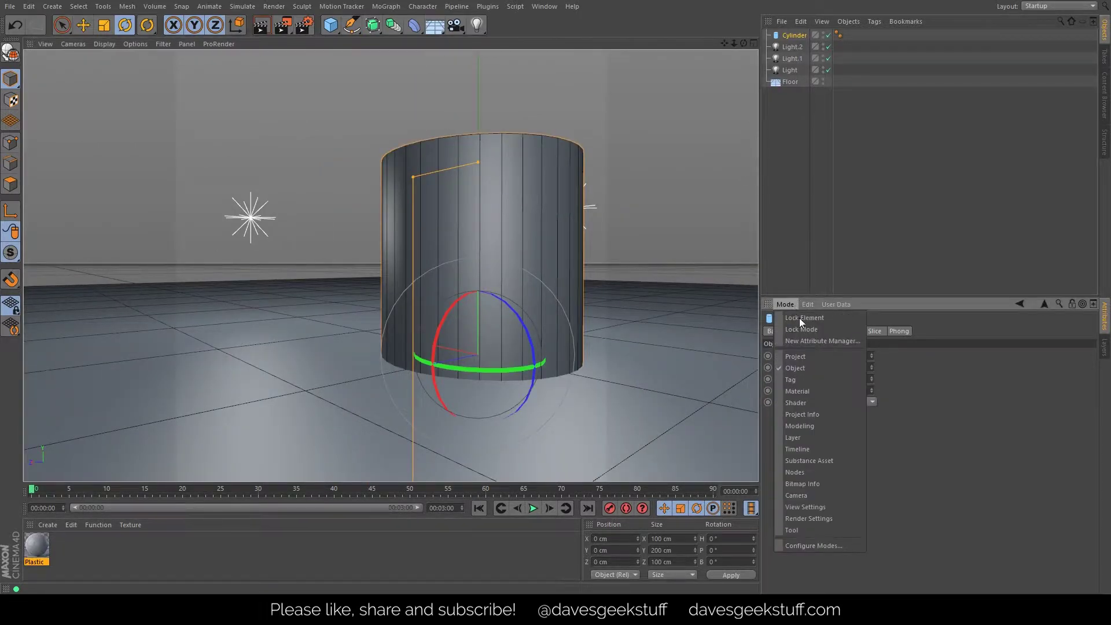
click(810, 392)
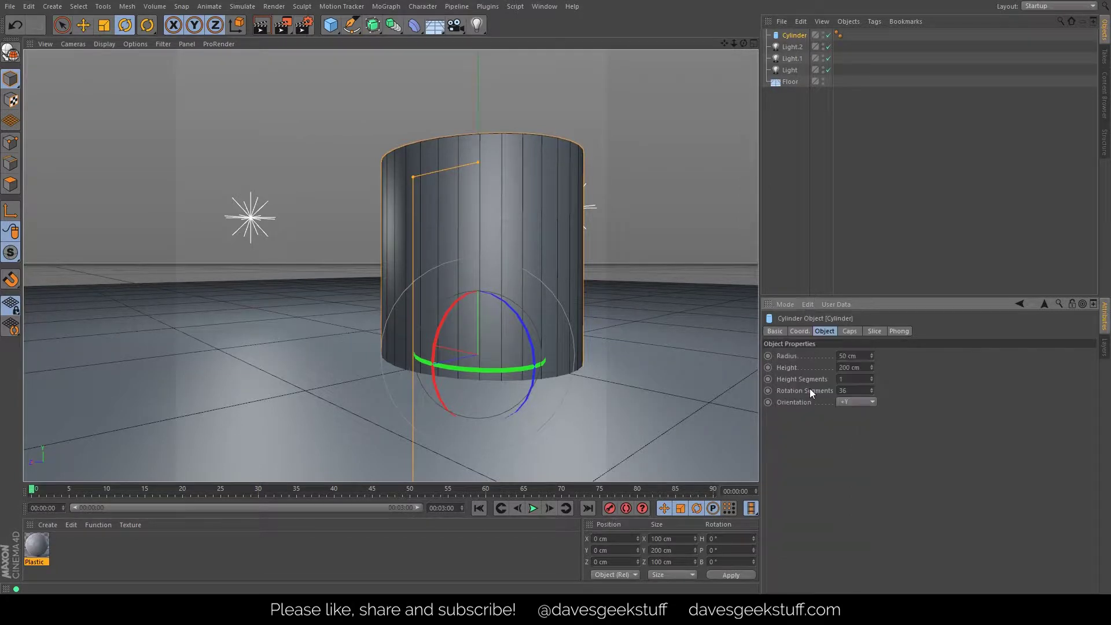
click(783, 307)
click(804, 421)
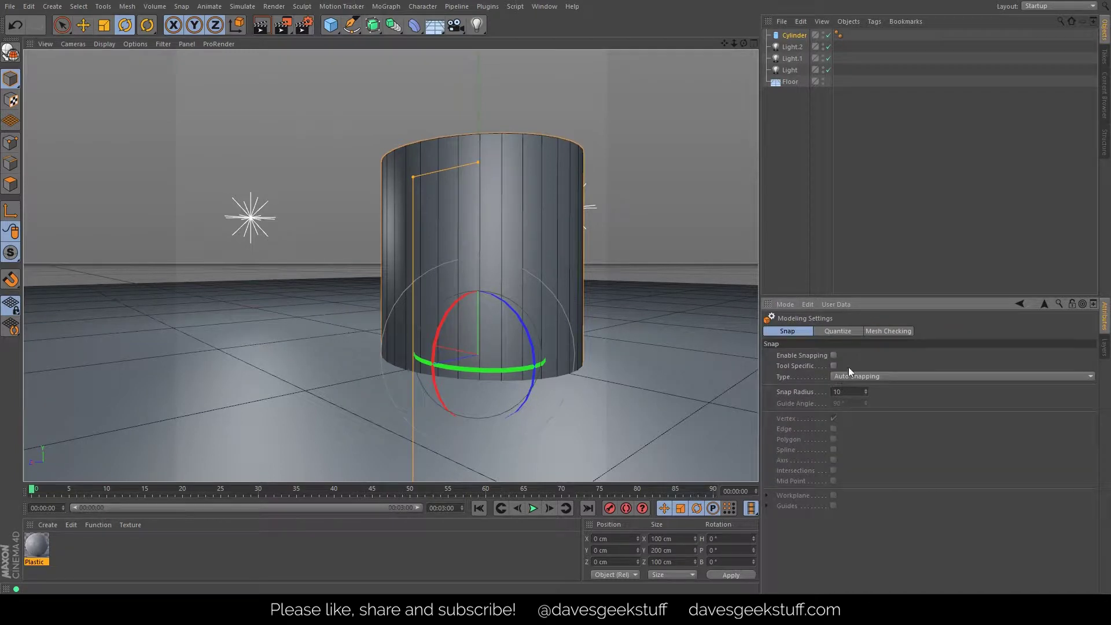
click(838, 331)
drag(851, 374, 803, 371)
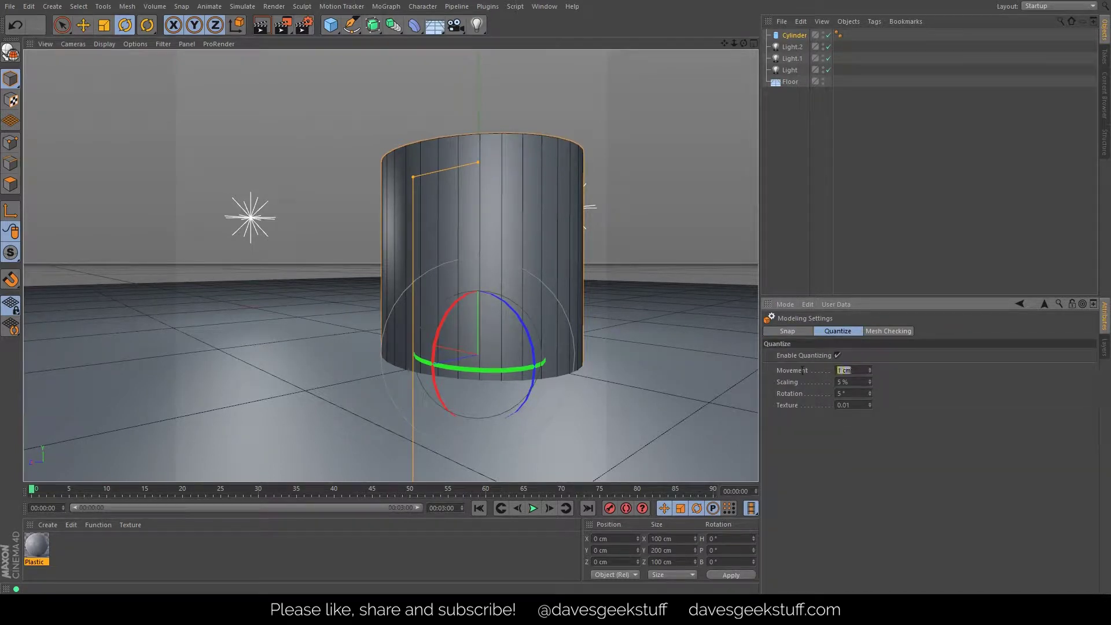
text(0.1)
click(785, 117)
click(794, 36)
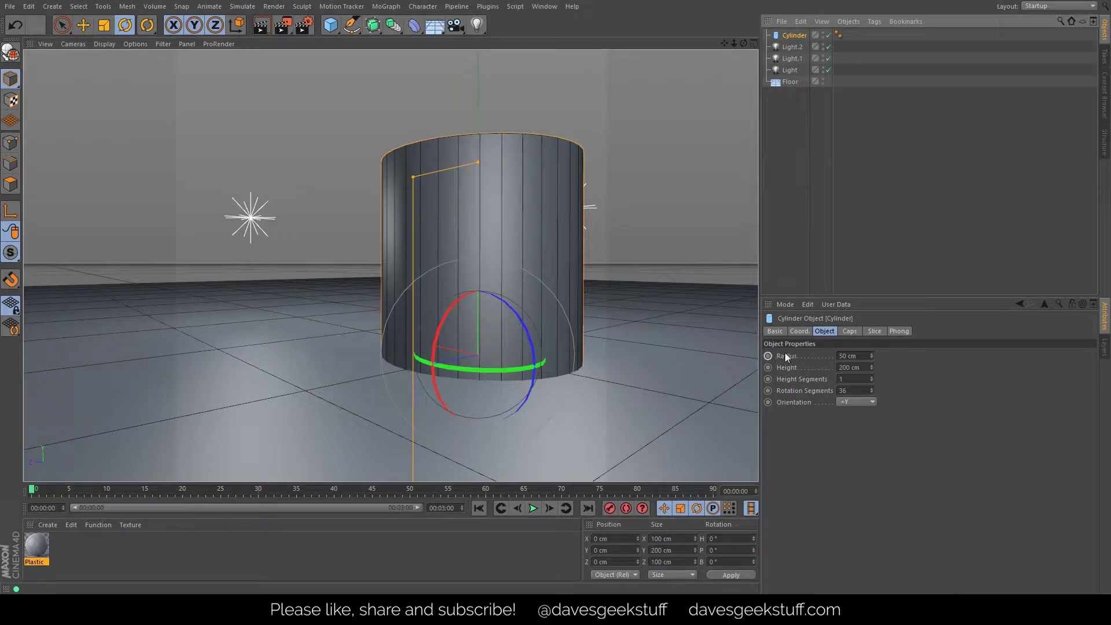
- Set the Cylinder's radius to 0.8 cm and height to 2 cm
double_click(841, 356)
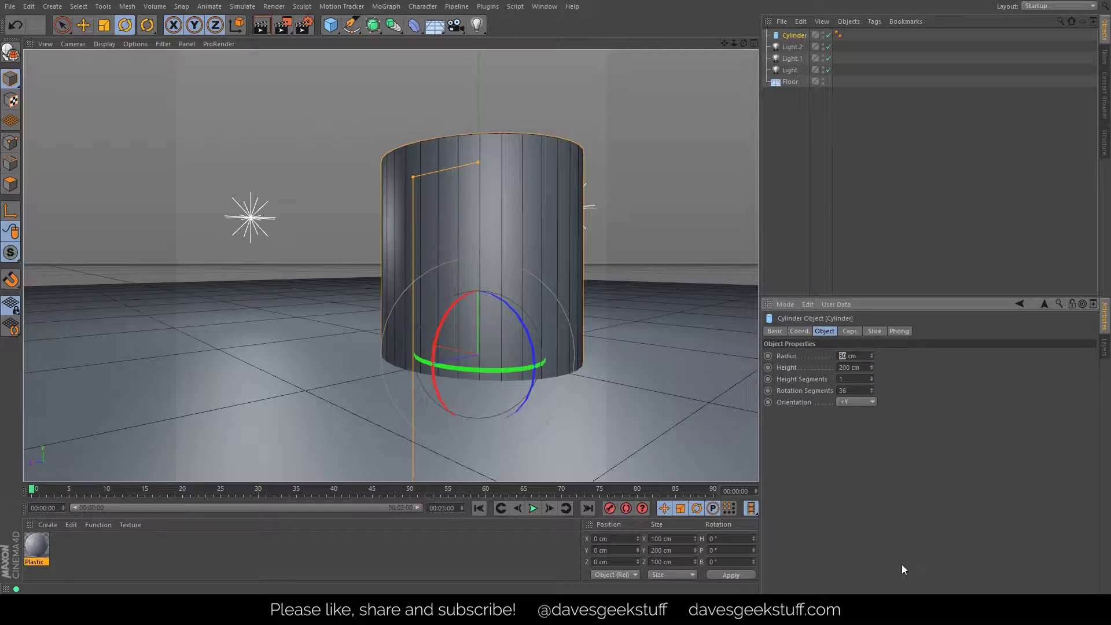
text(0.8)
key(Return)
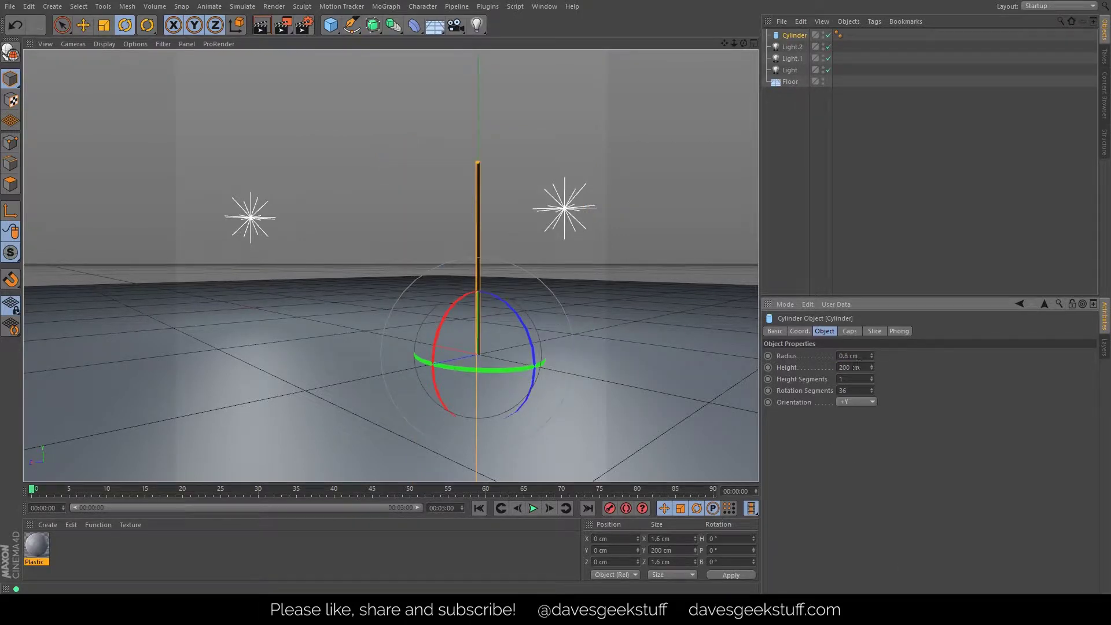
click(853, 367)
text(2)
key(Return)
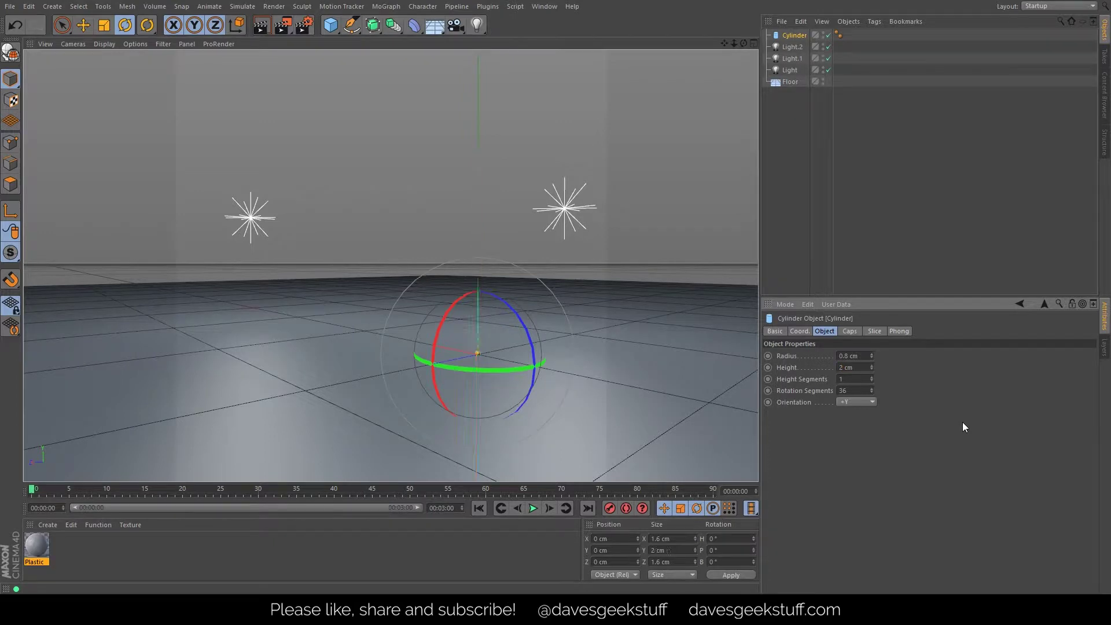
scroll(480, 352, up, 8)
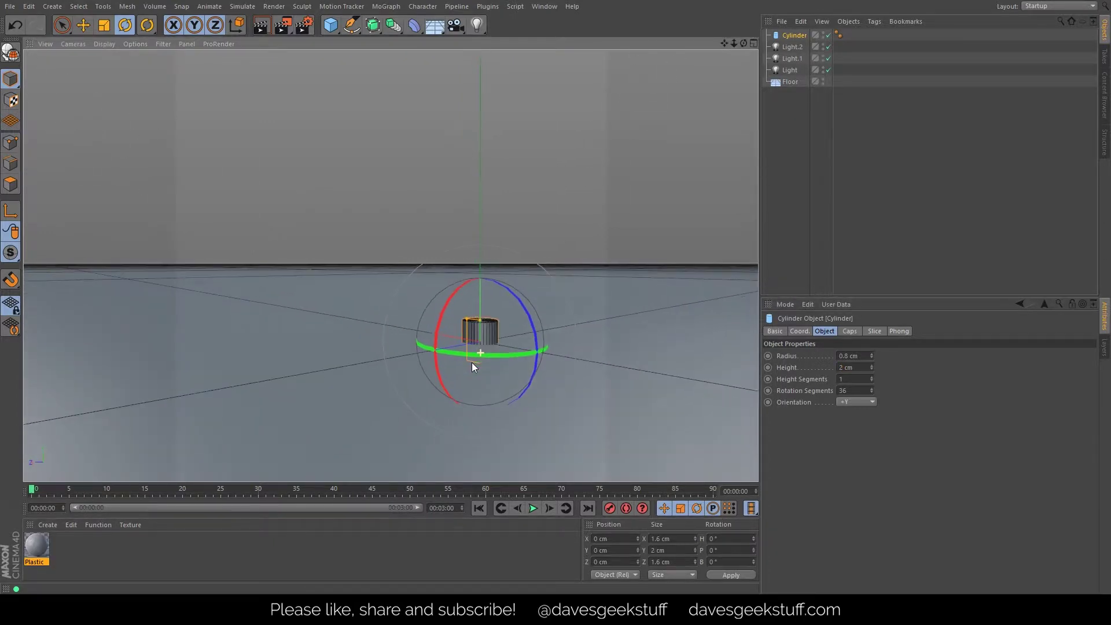
scroll(486, 337, down, 5)
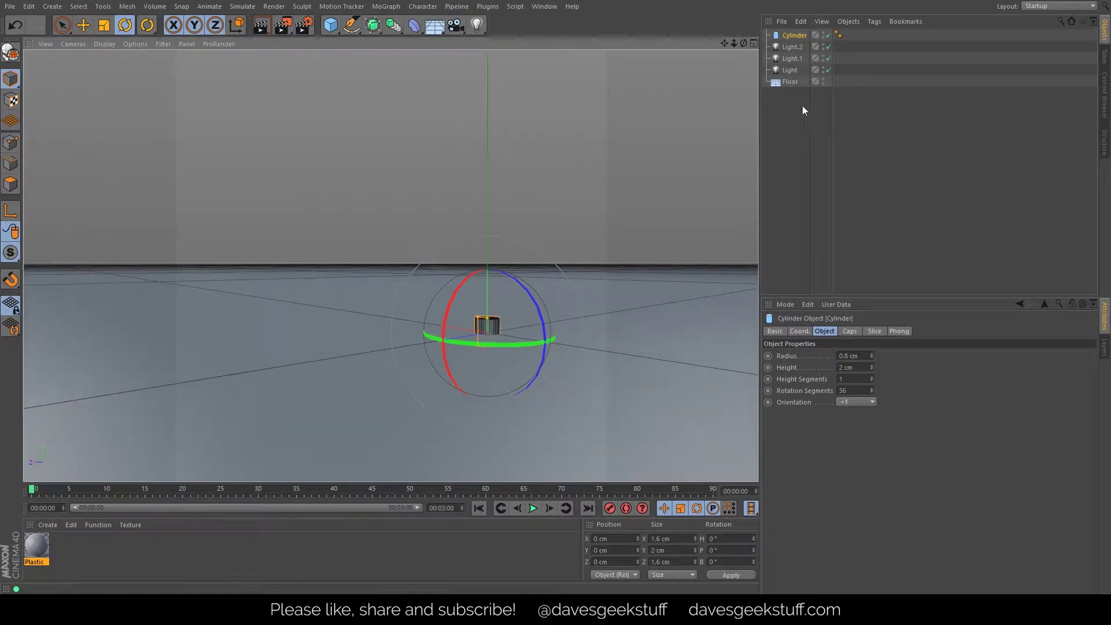
- Delete the Floor object and orbit to inspect the small cylinder
click(790, 83)
key(Delete)
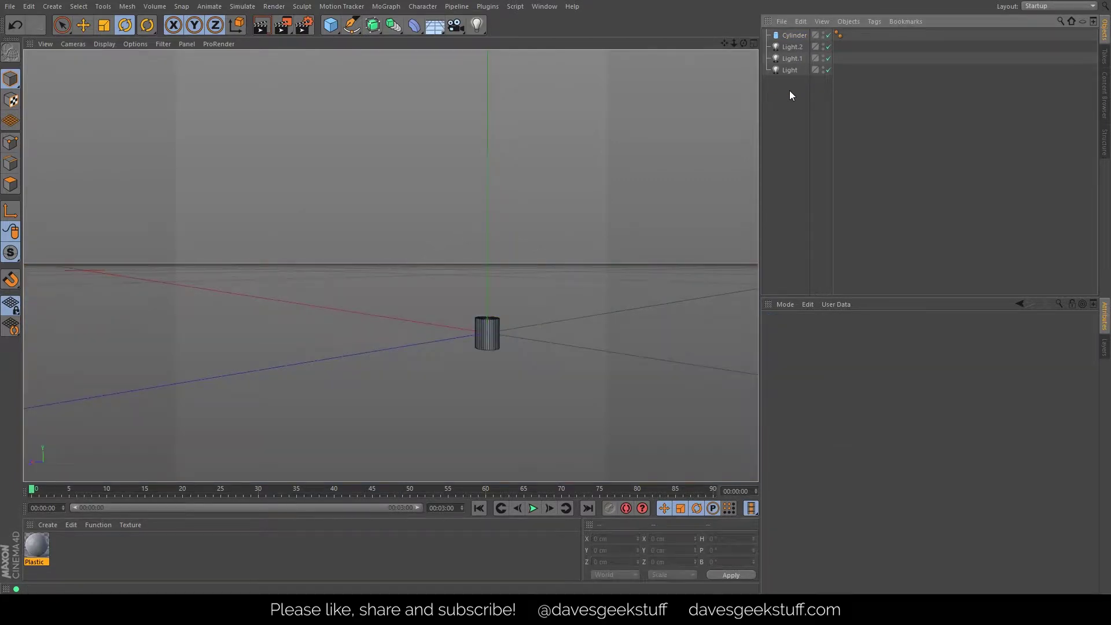
scroll(492, 333, up, 4)
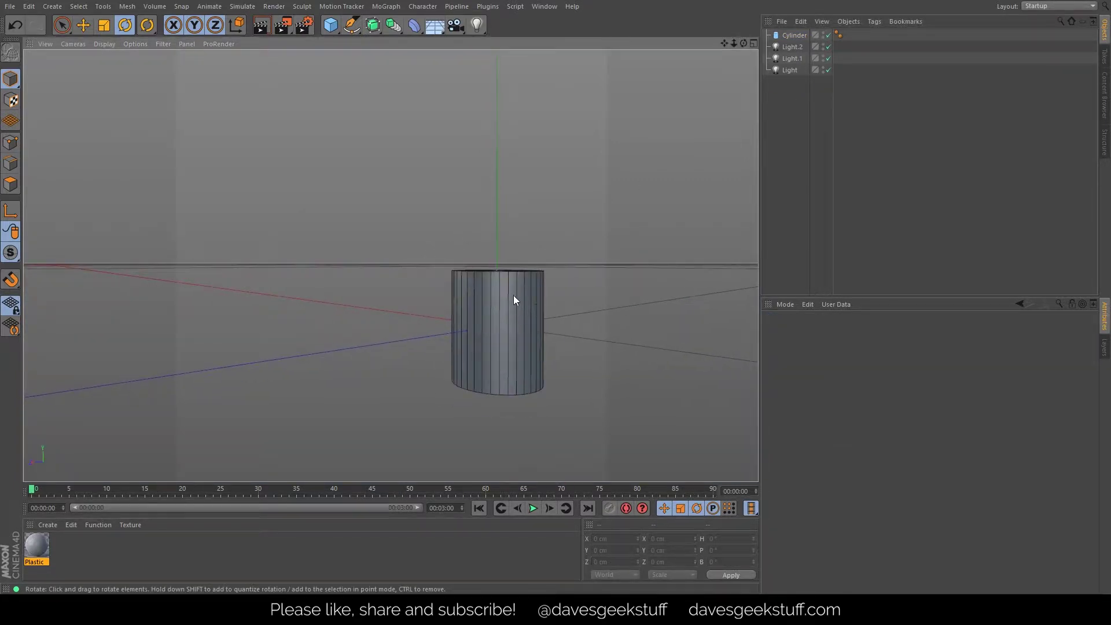
alt+drag(512, 295, 486, 399)
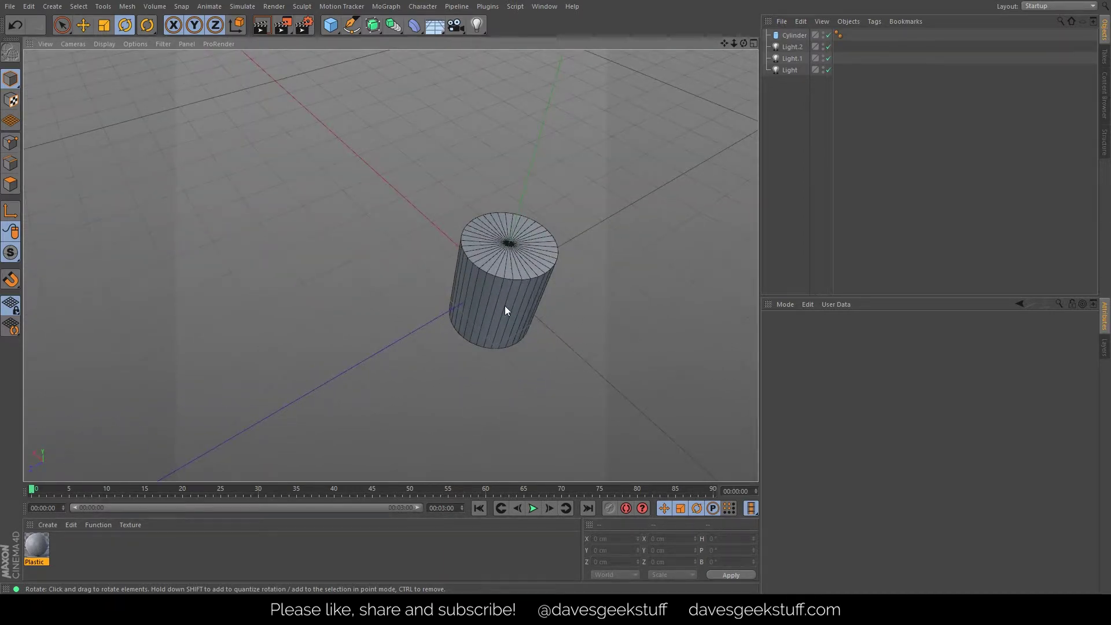
alt+drag(505, 307, 483, 87)
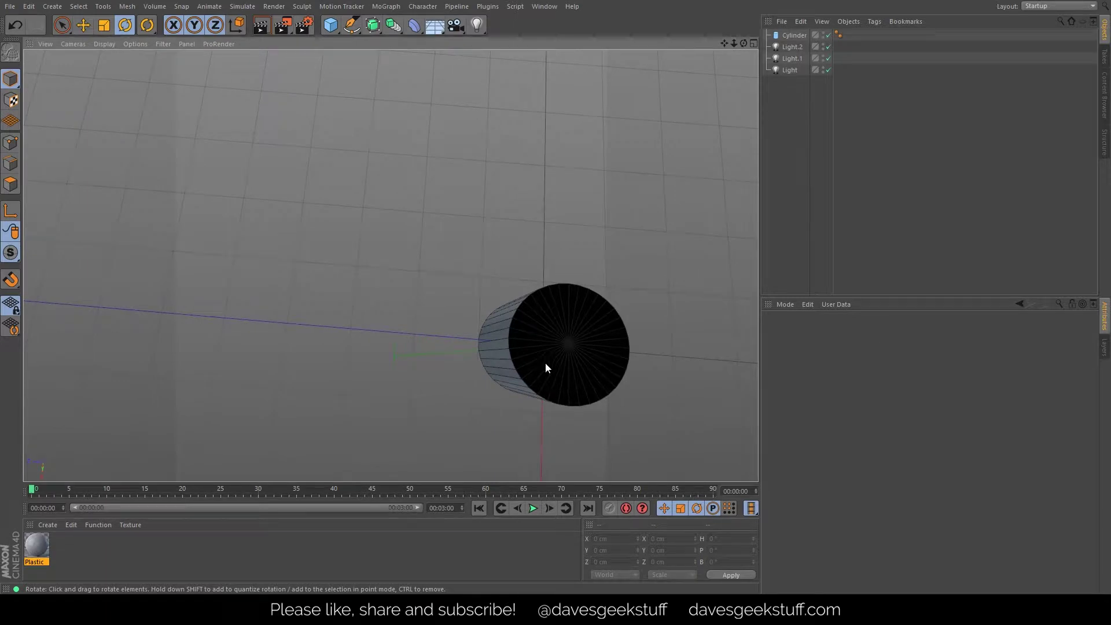
alt+drag(564, 282, 526, 463)
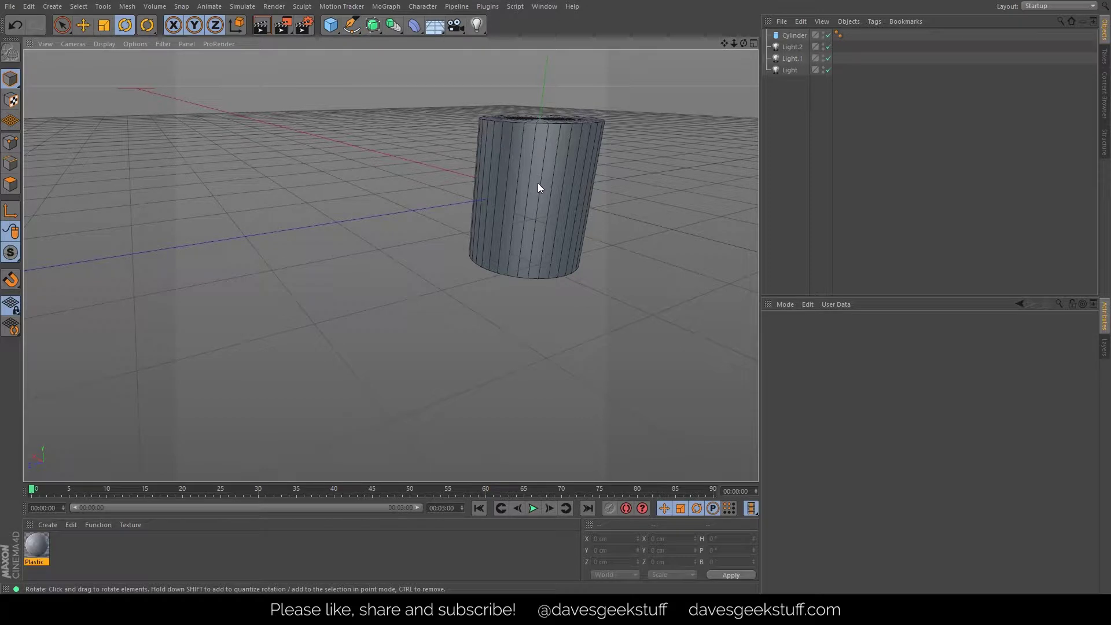
- Add a Cube sized 0.5 × 10 × 0.2 cm as a thin bar through the cylinder
click(331, 26)
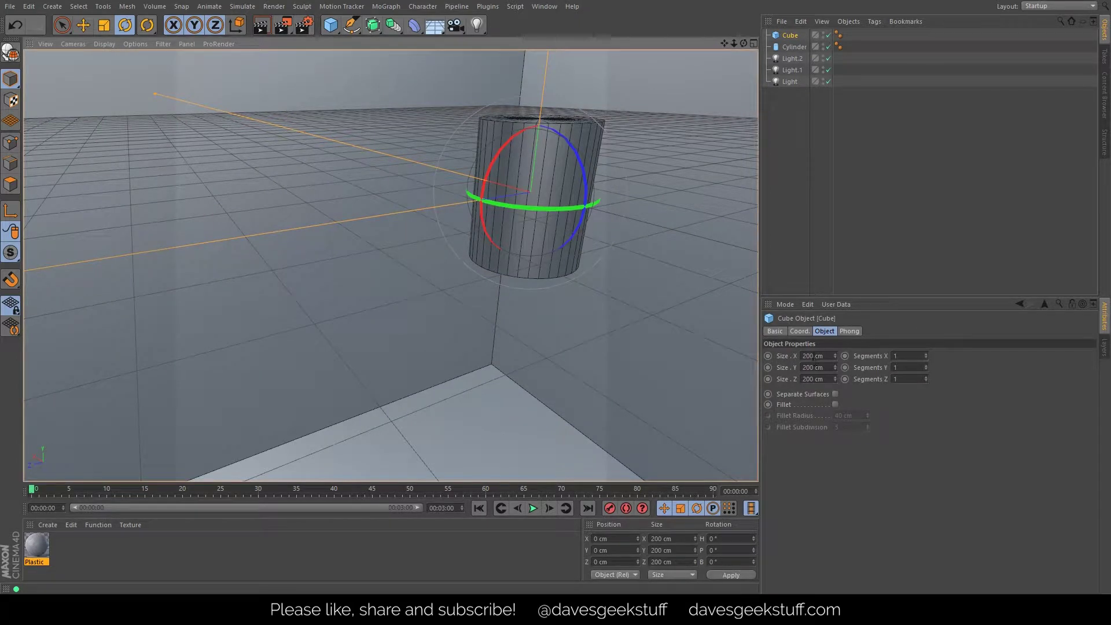
double_click(810, 355)
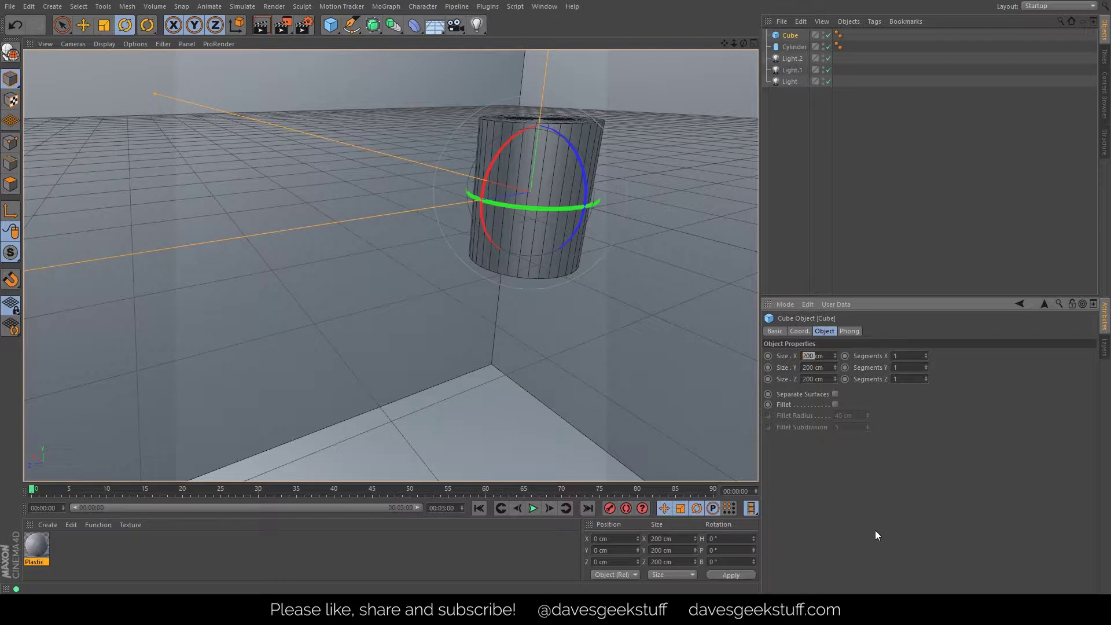
text(0.5)
key(Tab)
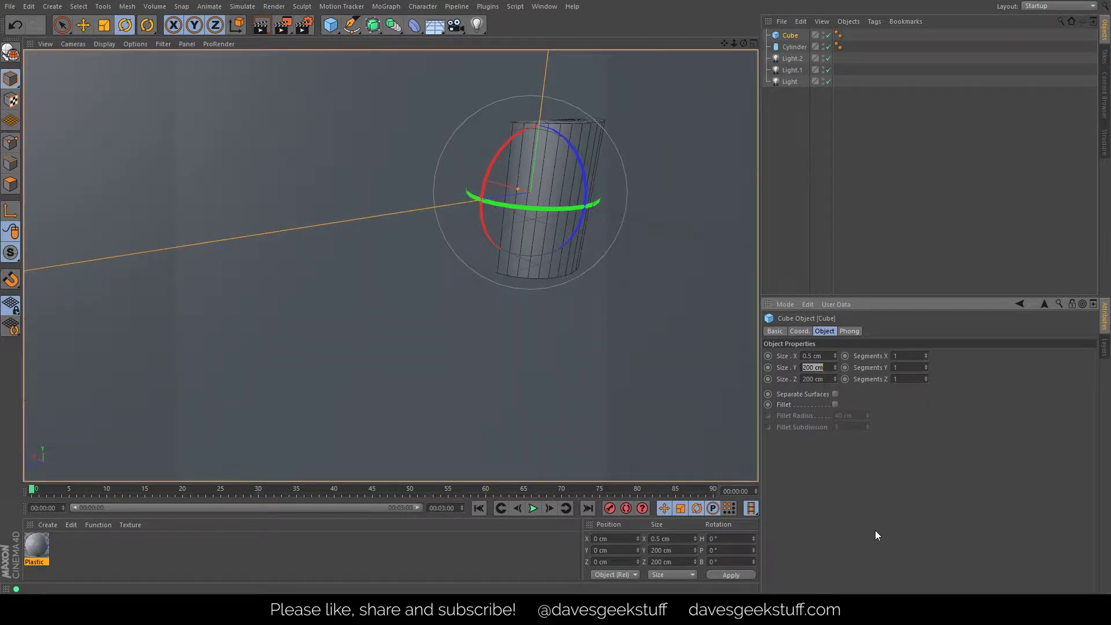
text(010)
key(Tab)
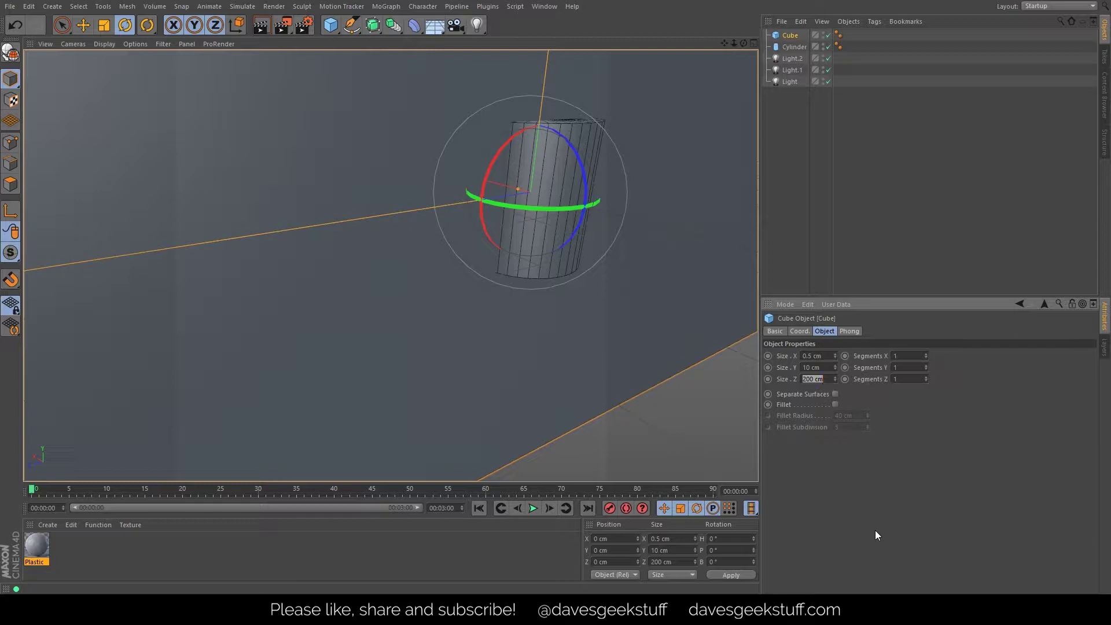
text(0.2)
key(Return)
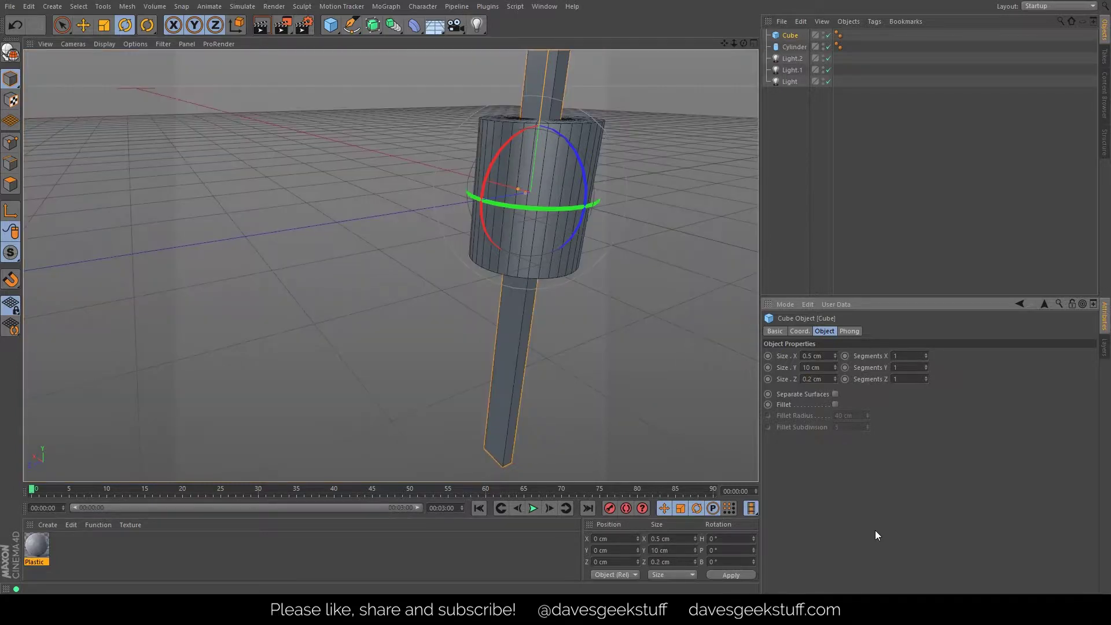
alt+drag(665, 243, 760, 190)
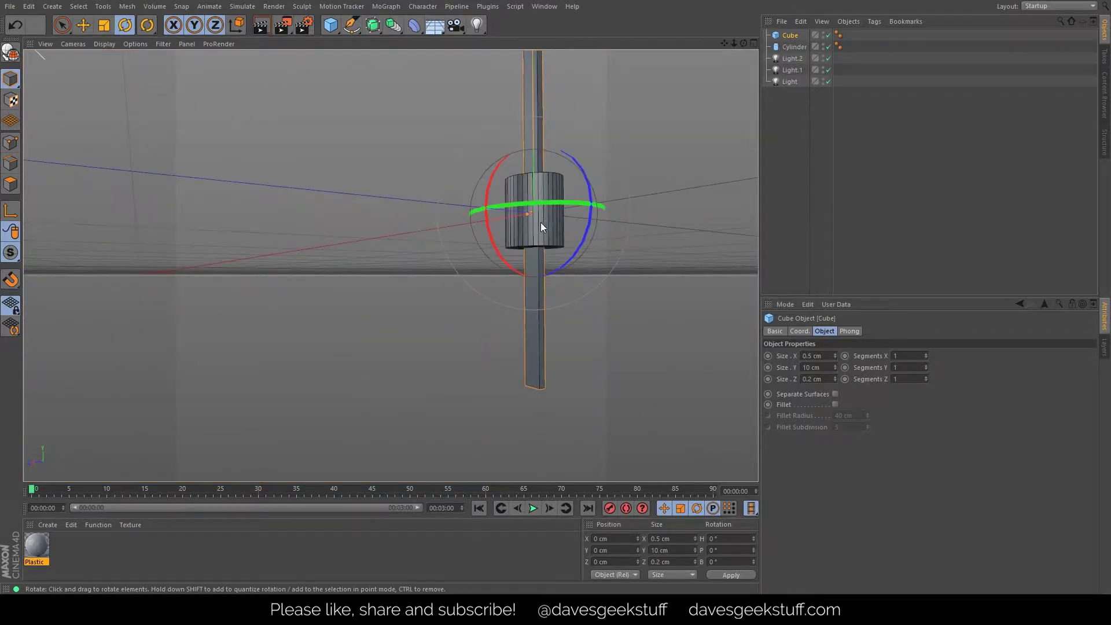
alt+drag(540, 222, 543, 127)
alt+drag(557, 228, 523, 387)
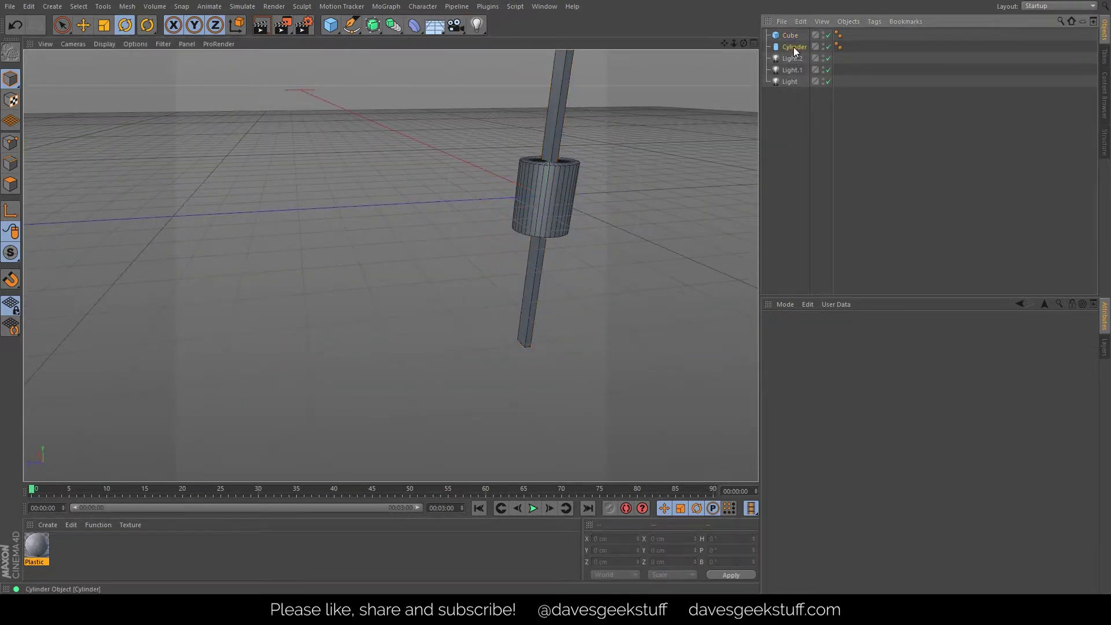
- Add a Boole and nest the Cylinder then the Cube inside it as A minus B
click(793, 46)
shift+click(792, 32)
drag(792, 32, 783, 140)
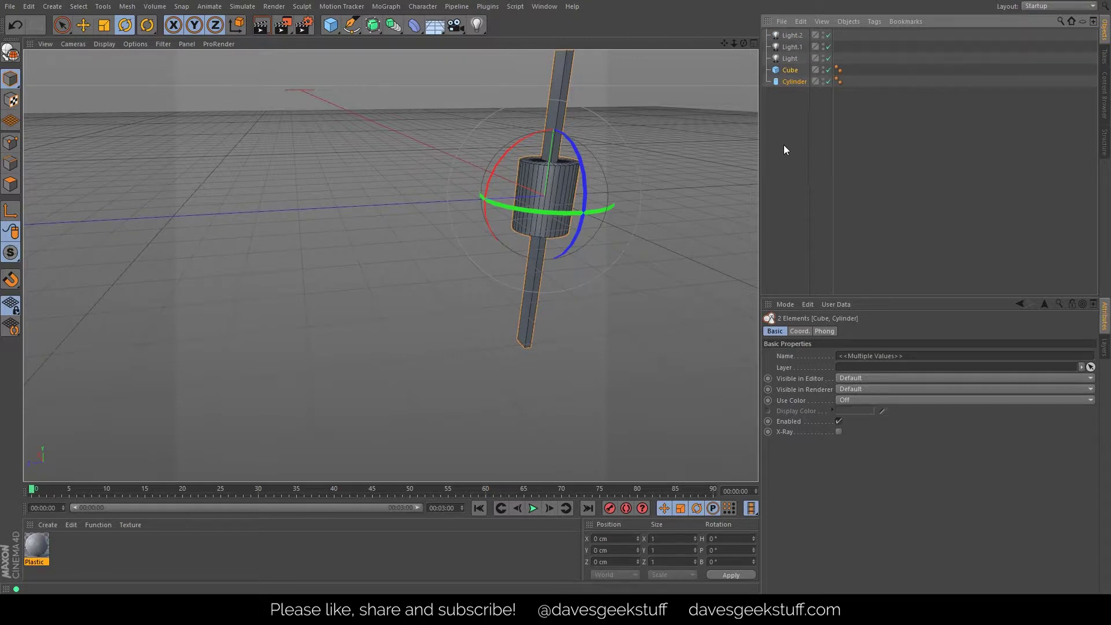
drag(373, 25, 611, 38)
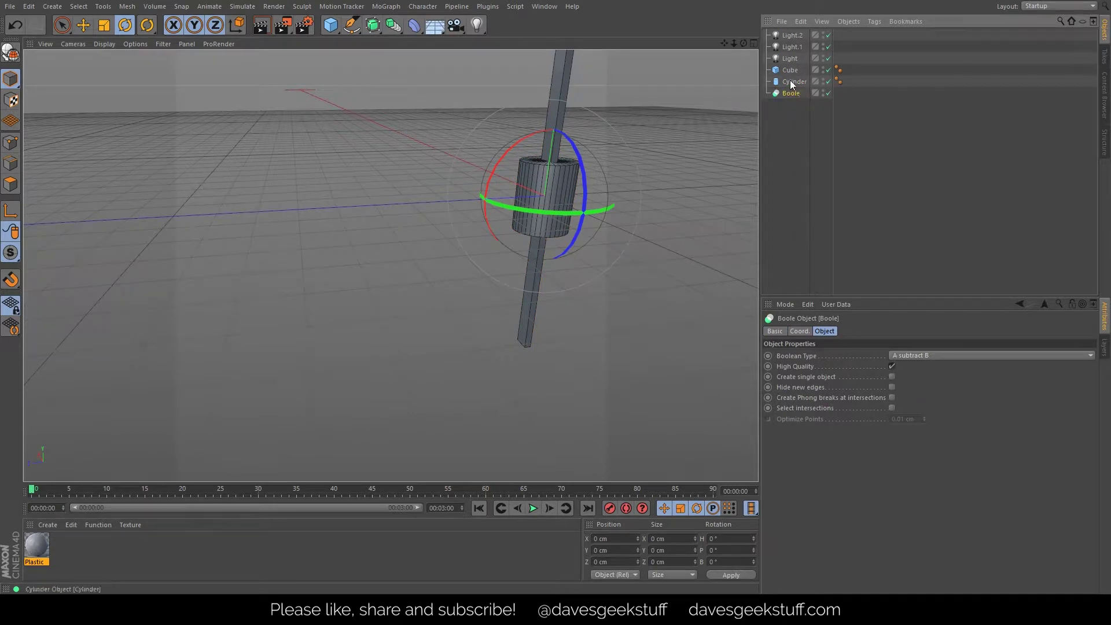
mouse_move(792, 96)
mouse_down()
mouse_move(794, 81)
mouse_move(793, 98)
mouse_up()
alt+drag(566, 161, 592, 178)
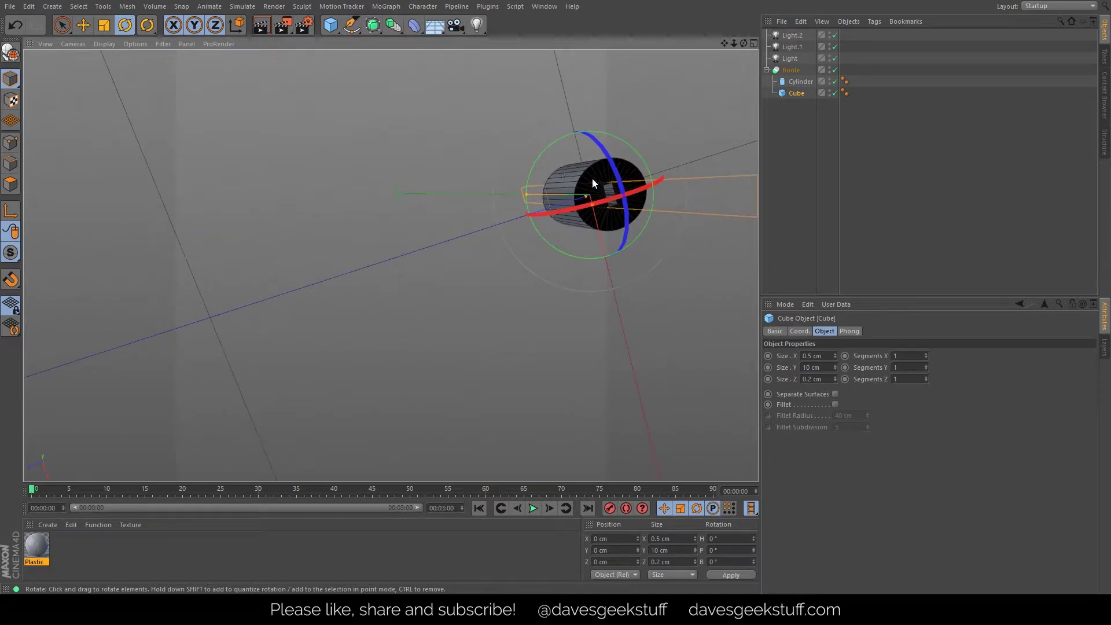
drag(724, 44, 391, 265)
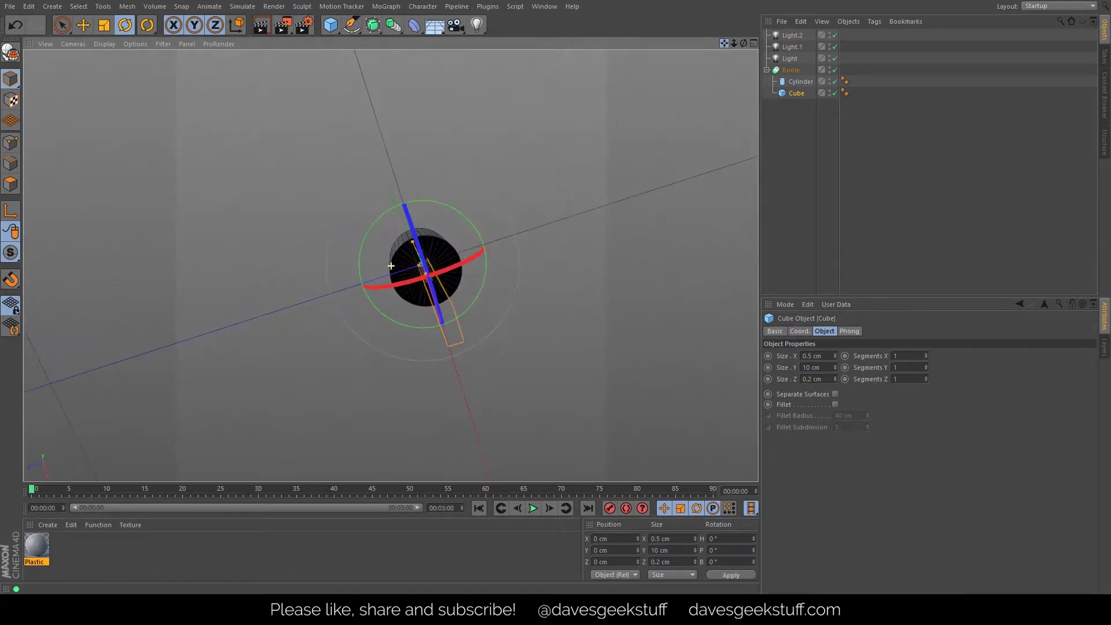
scroll(454, 278, up, 5)
scroll(296, 245, down, 3)
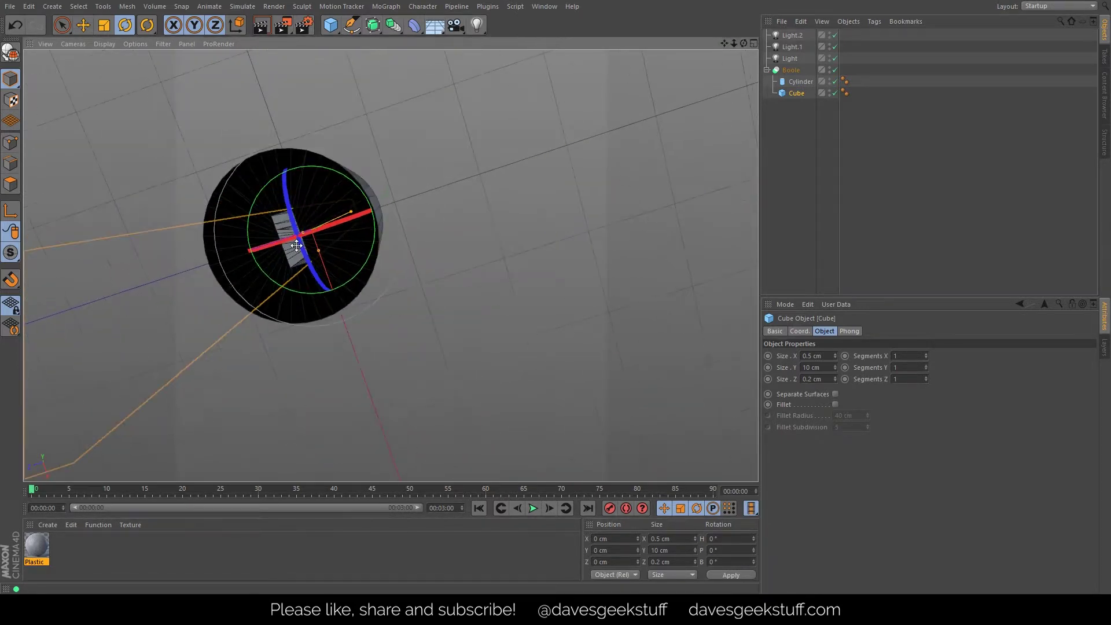
- Enable Fillet on the Cube with 0.1 cm radius and 5 subdivisions
click(797, 96)
click(794, 93)
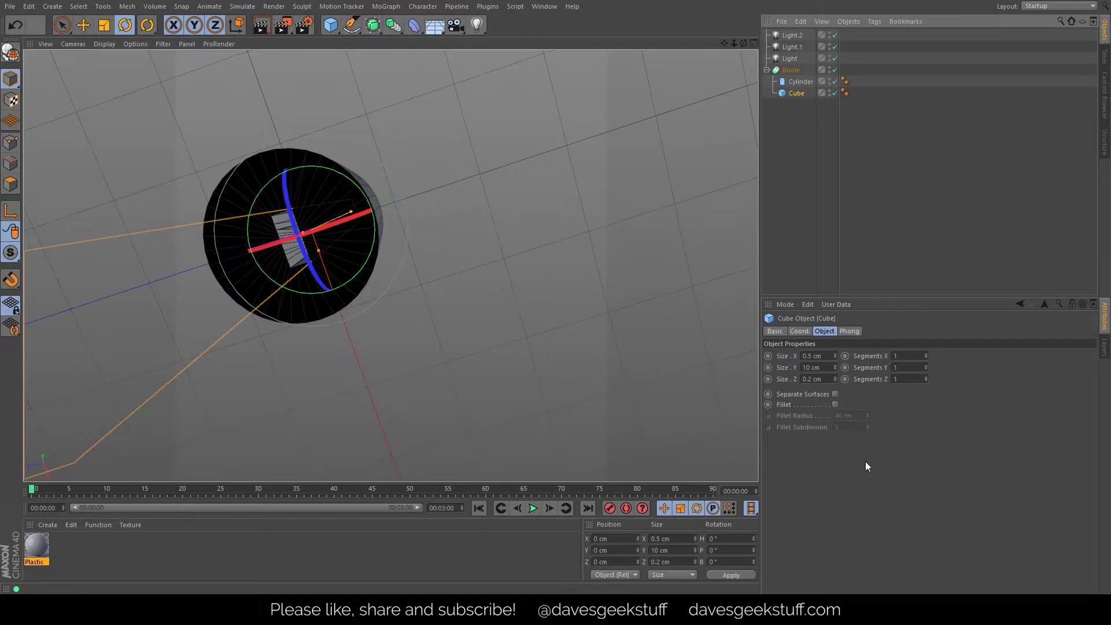
click(834, 405)
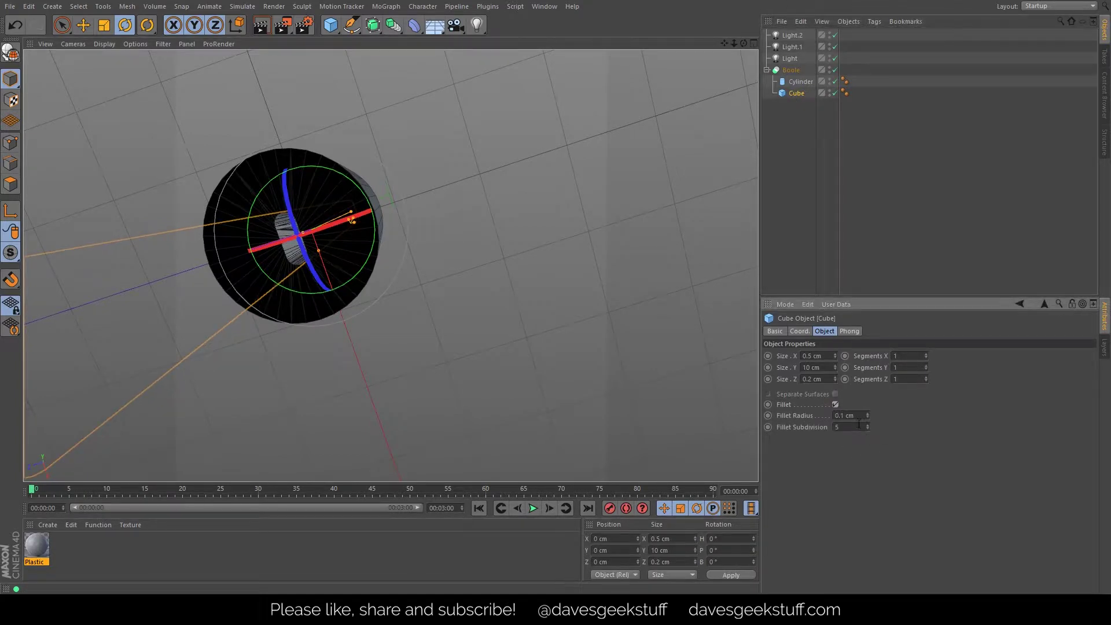
mouse_move(289, 237)
alt+mouse_down()
mouse_move(313, 238)
mouse_move(336, 257)
mouse_move(344, 344)
mouse_move(297, 226)
alt+mouse_up()
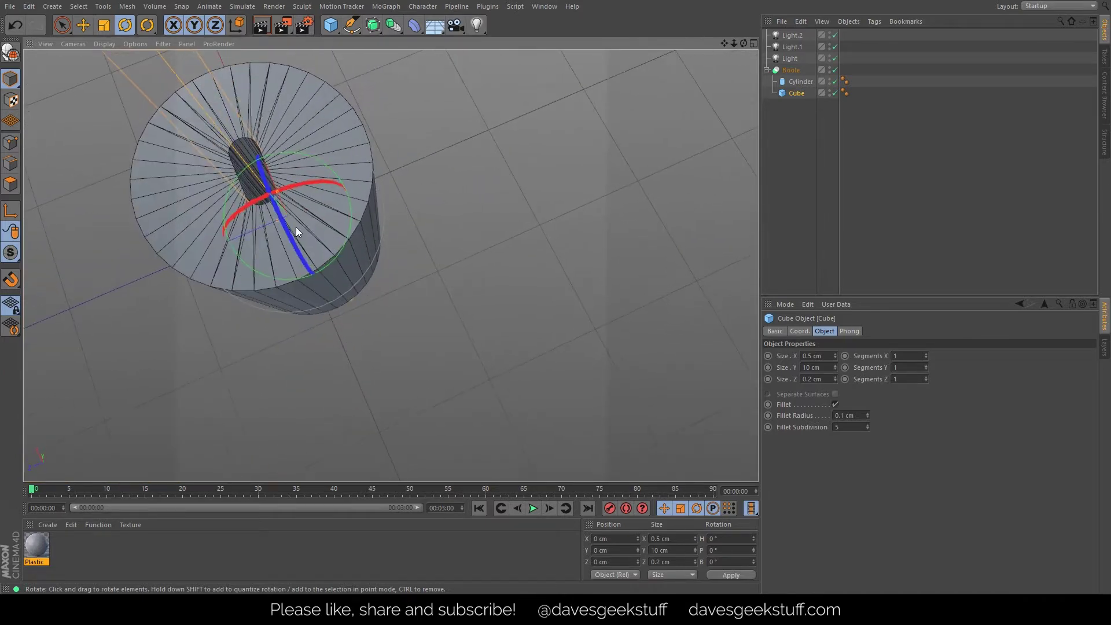
alt+drag(310, 124, 244, 72)
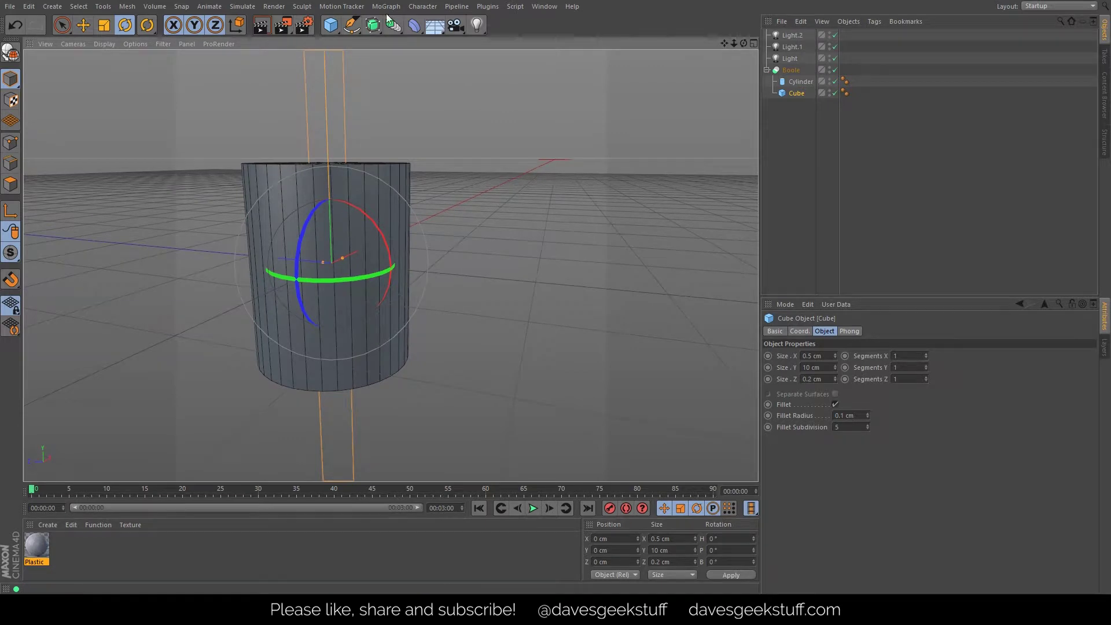
- Add a Star spline at the bottom of the hierarchy, then add a Loft generator
click(359, 30)
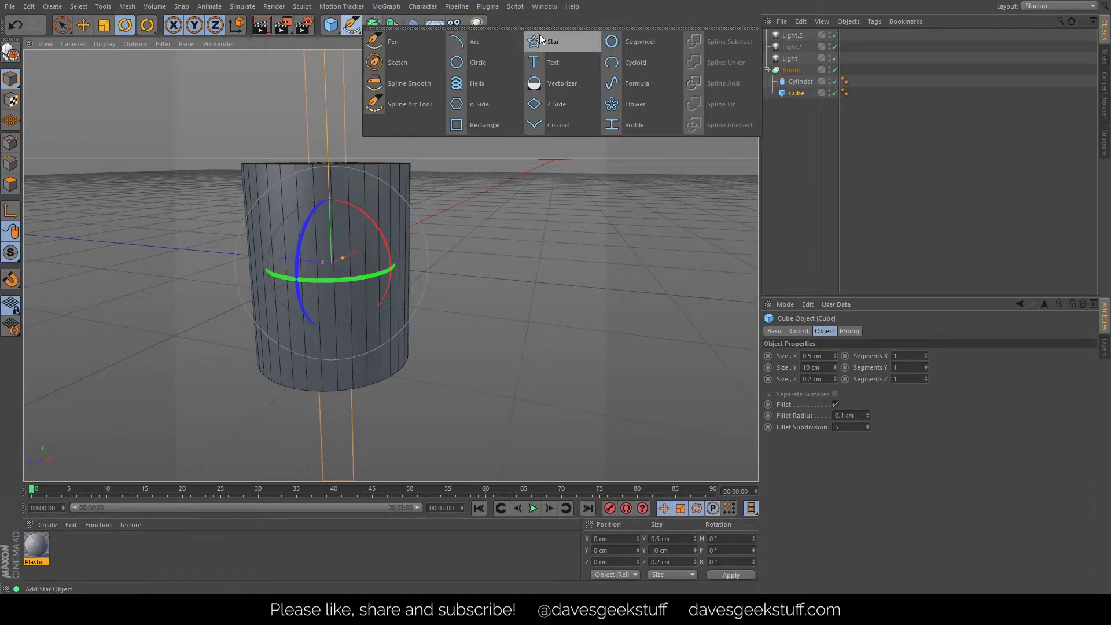
click(552, 44)
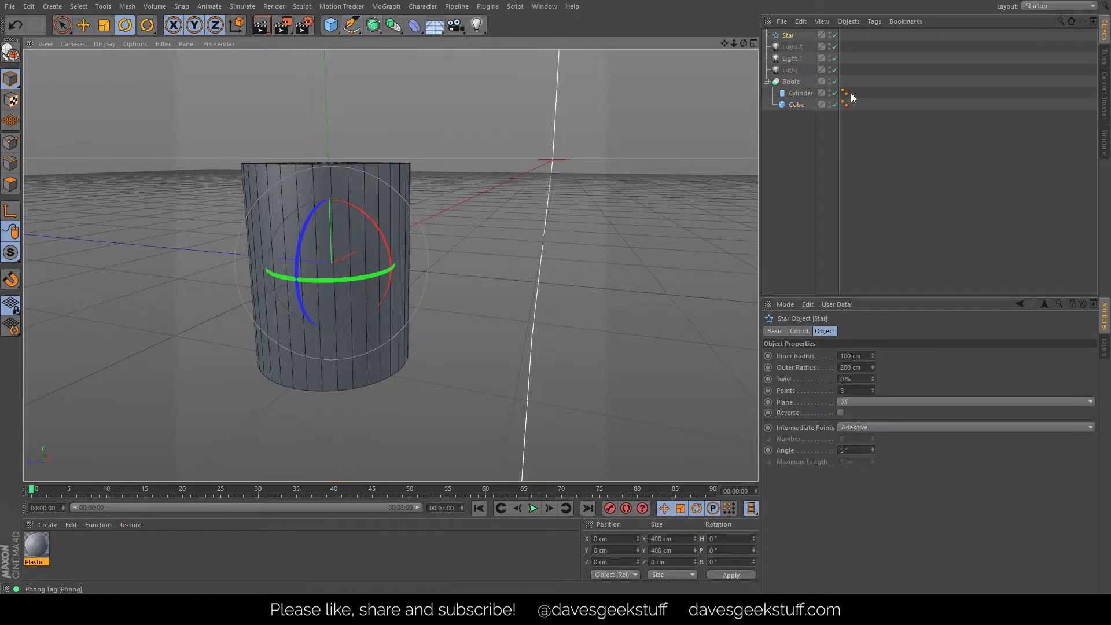
drag(788, 36, 790, 111)
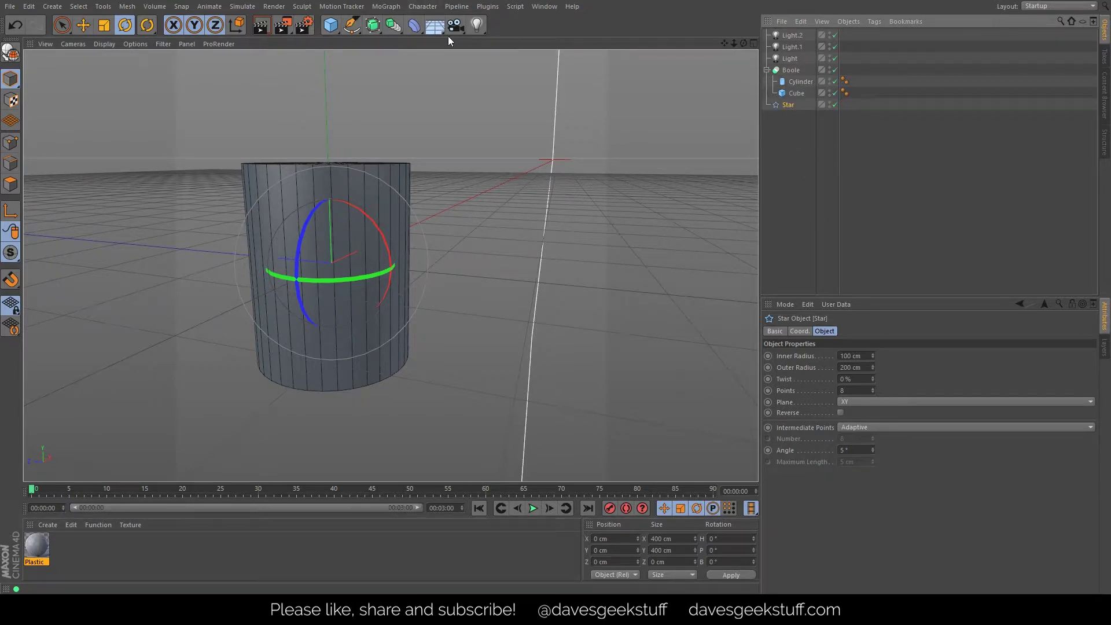
click(377, 28)
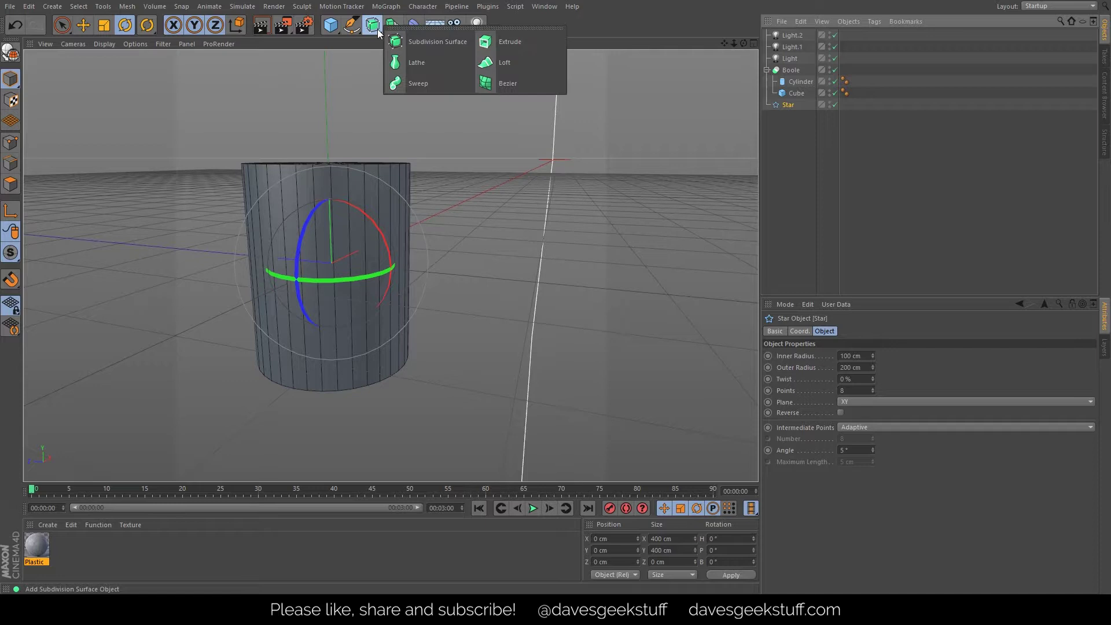
click(503, 62)
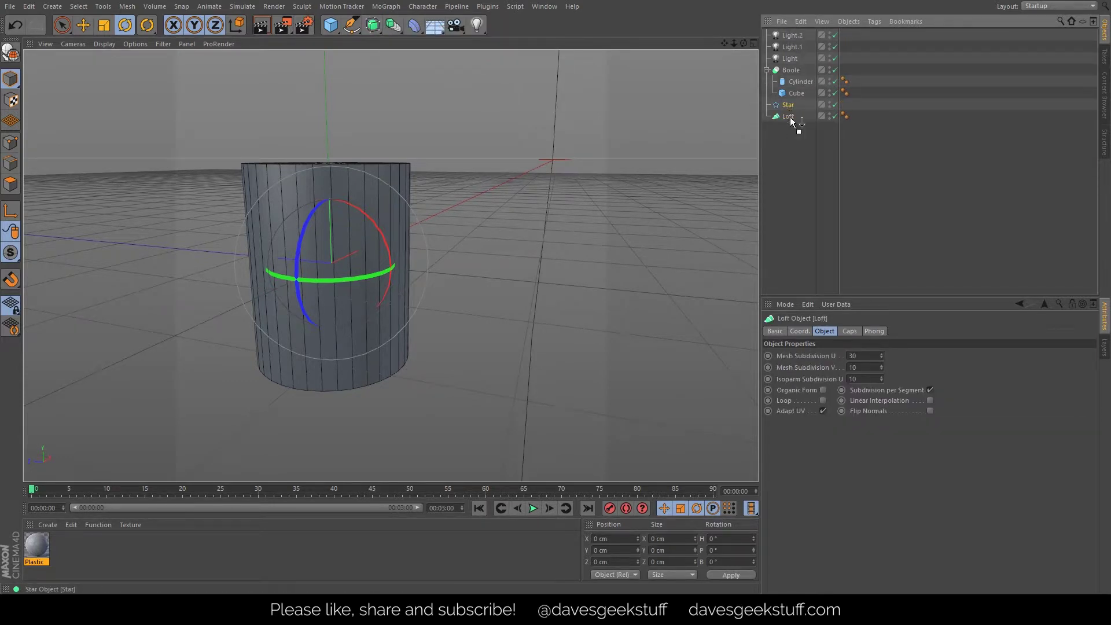
- Place the Star inside the Loft and lay it on the XZ plane
drag(790, 117, 791, 119)
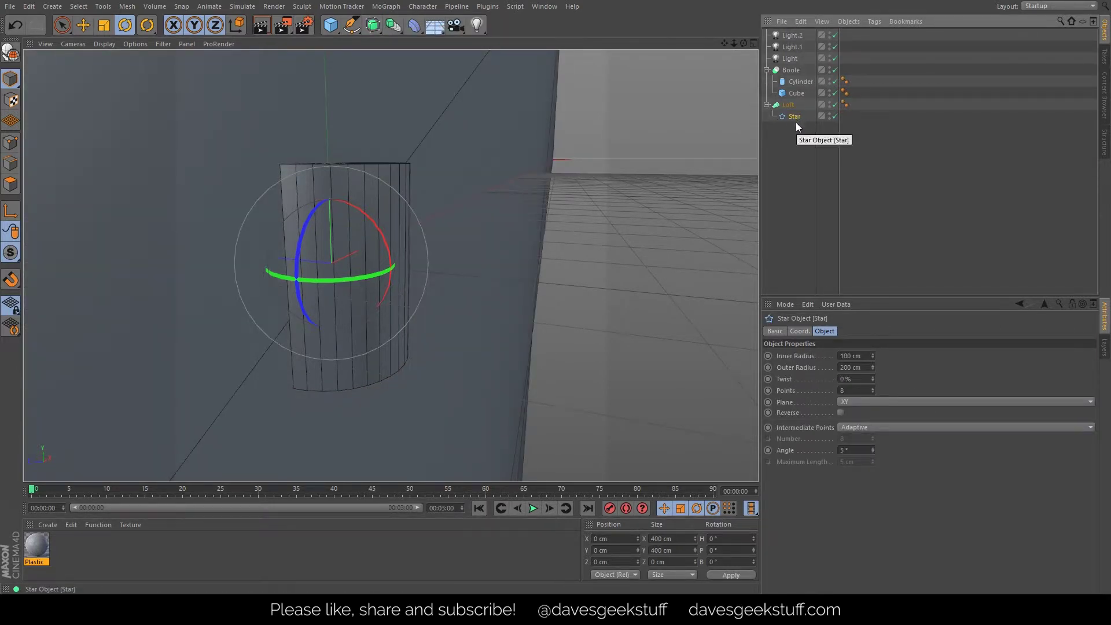
click(796, 123)
click(793, 117)
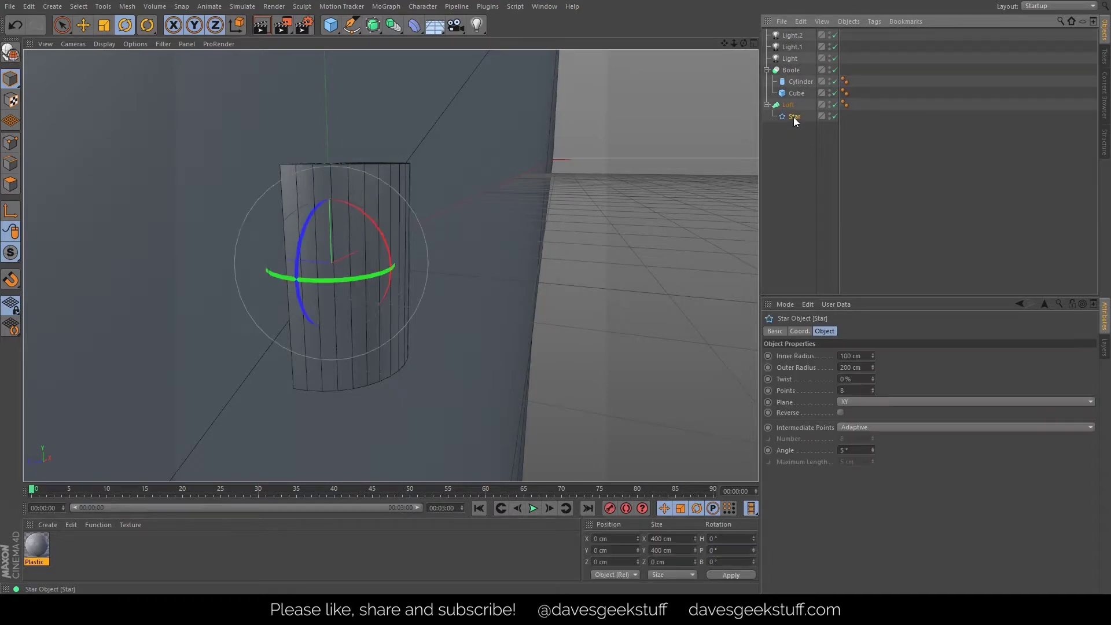
click(866, 403)
click(860, 437)
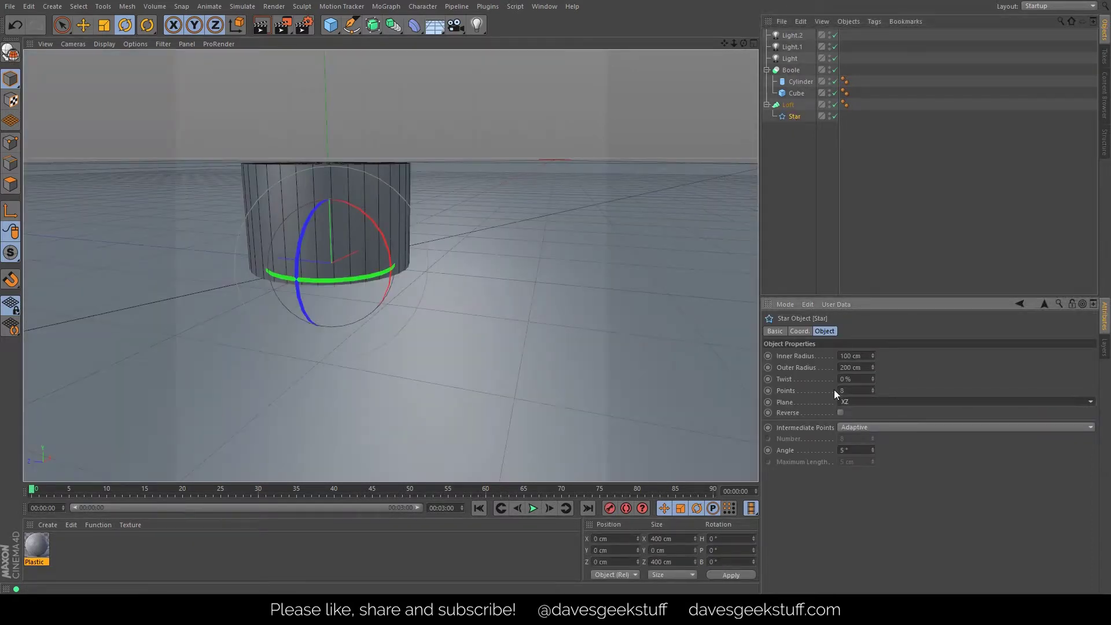
- Duplicate the Star inside the Loft and raise Star.1 to 1.1 cm on Y
click(83, 24)
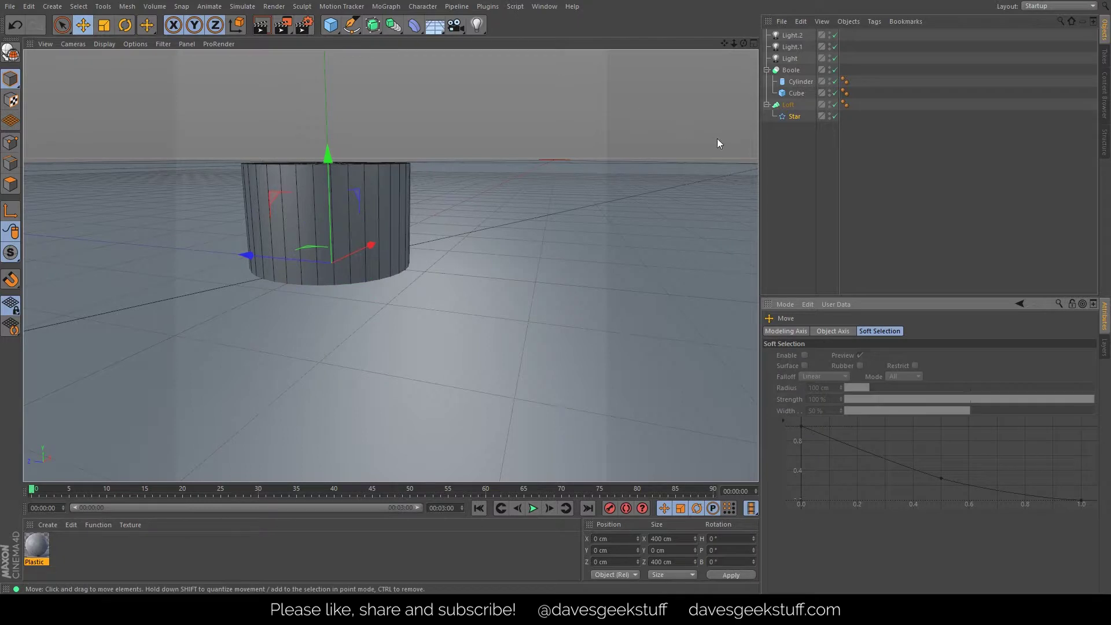
click(792, 117)
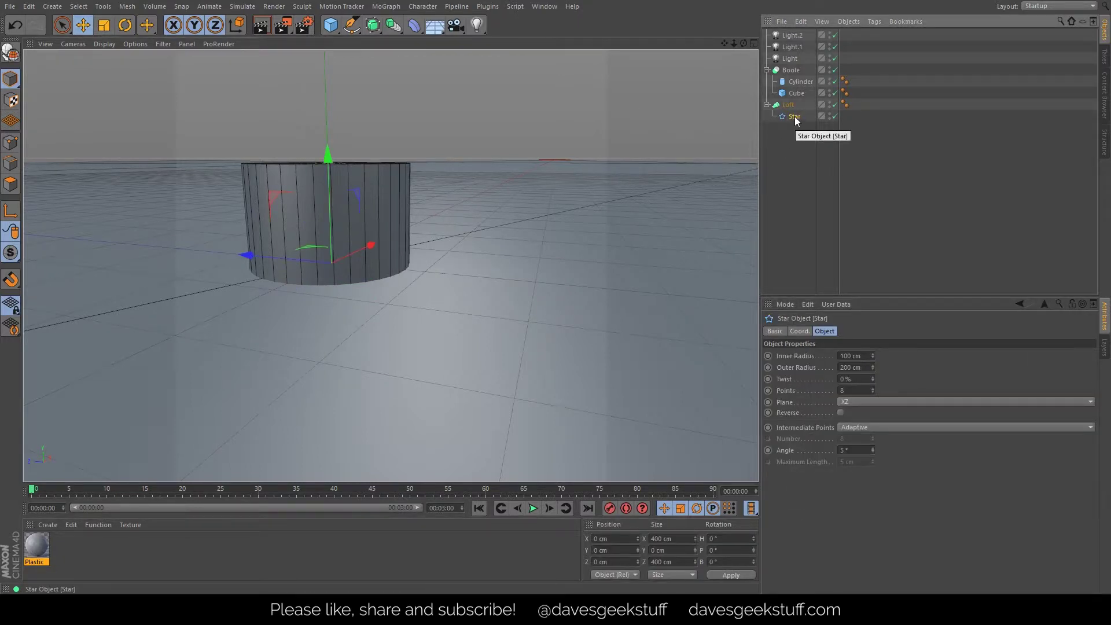
ctrl+drag(792, 119, 792, 134)
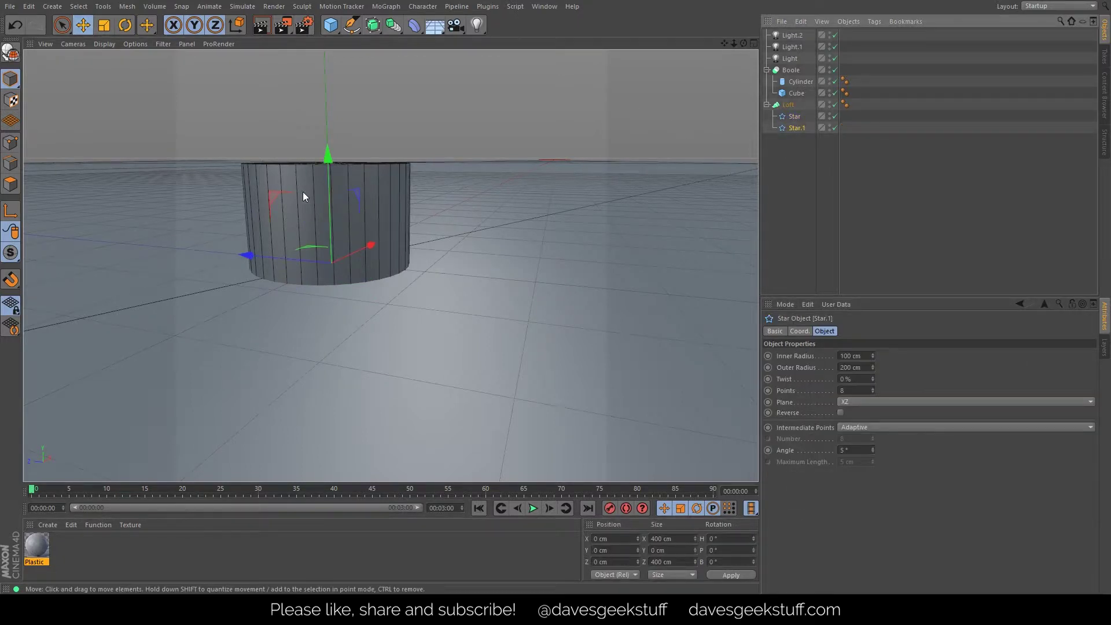
drag(335, 155, 323, 58)
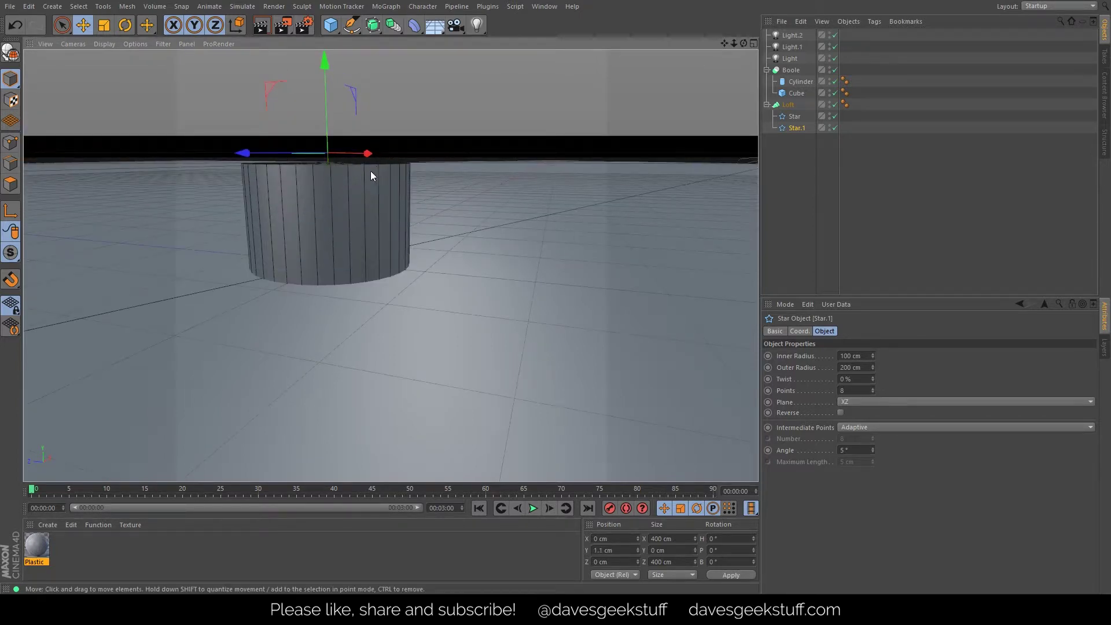
- Give both Star and Star.1 a 0.35 cm inner radius and 0.5 cm outer radius
click(789, 105)
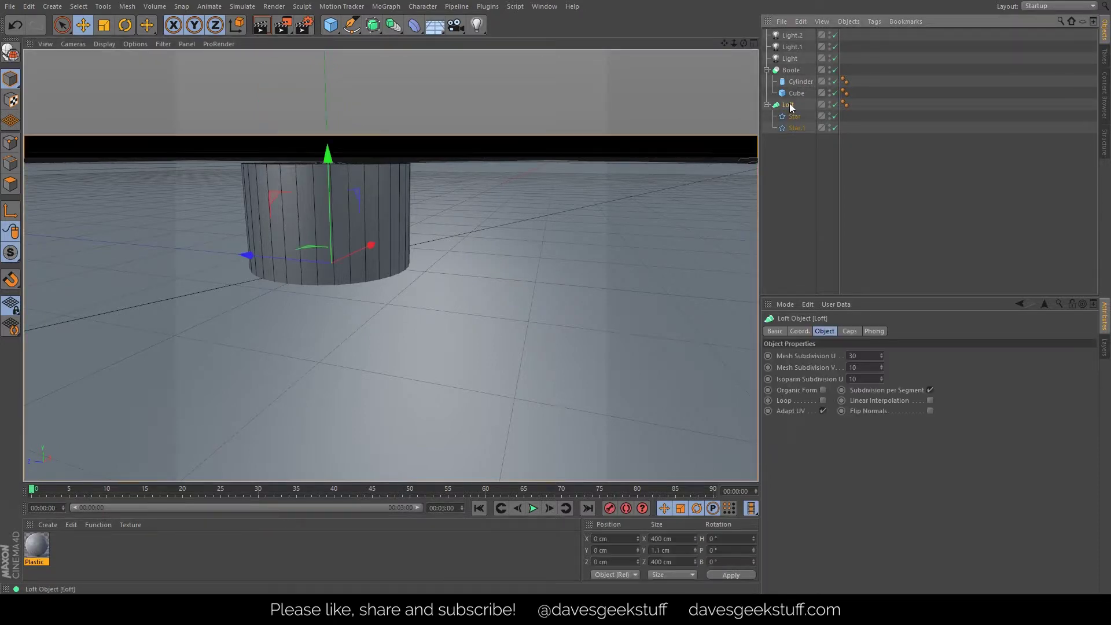
click(794, 117)
shift+click(796, 128)
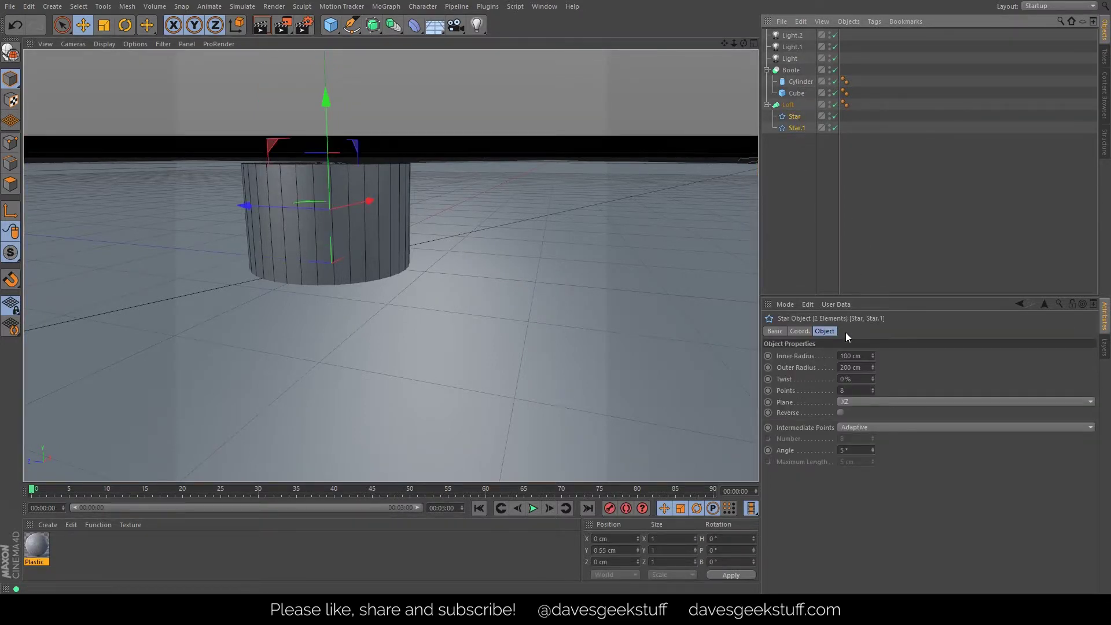
double_click(845, 356)
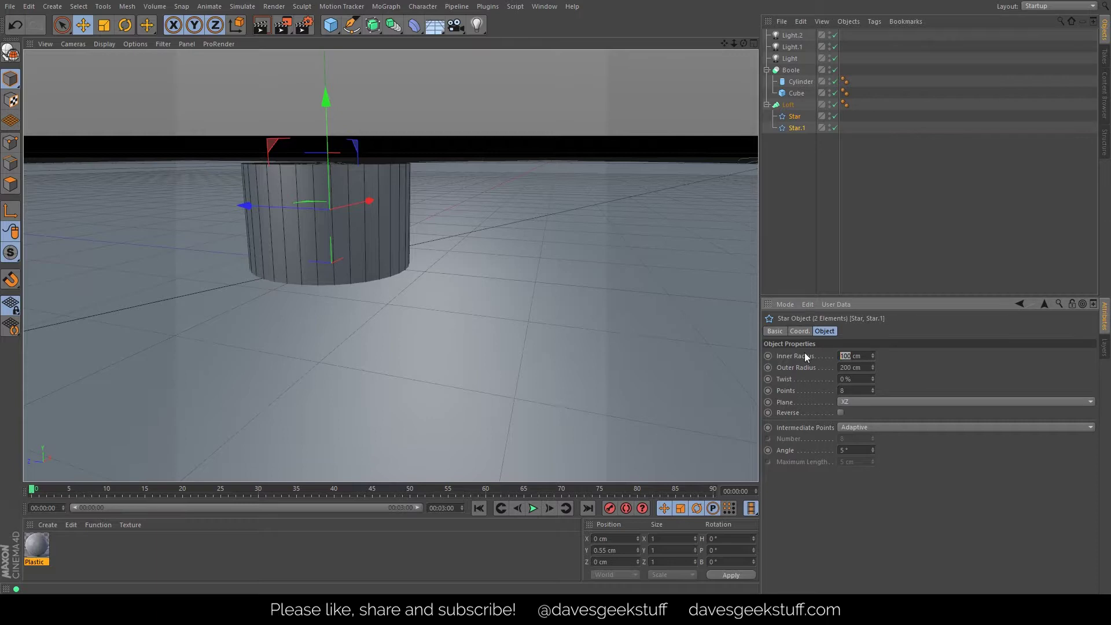
text(0.35)
key(Tab)
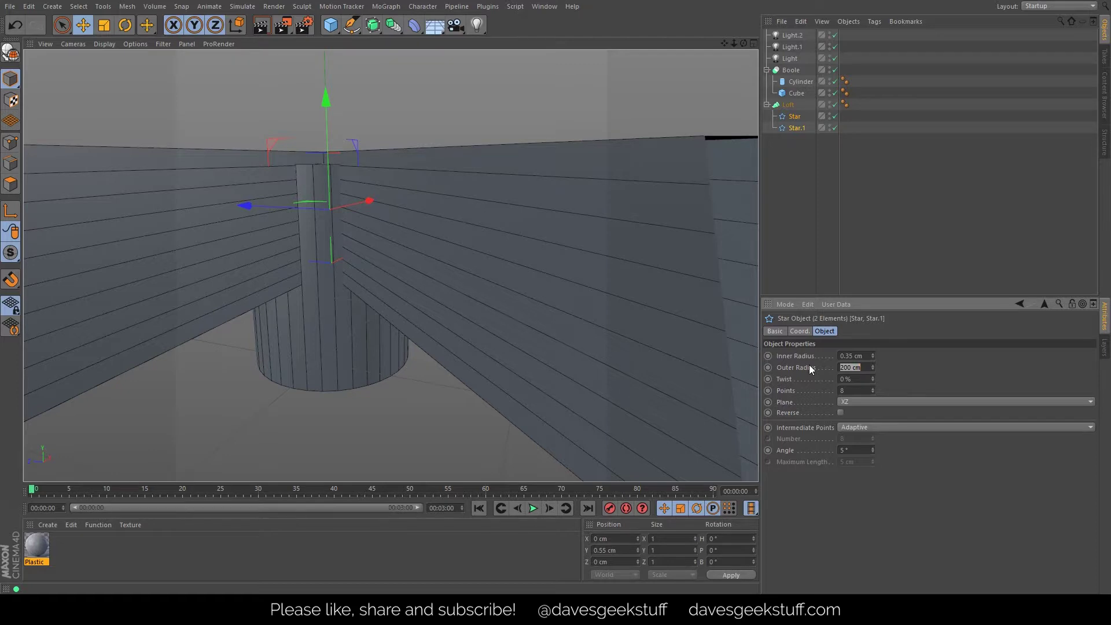
text(0.5)
key(Return)
alt+drag(331, 165, 334, 292)
mouse_move(734, 43)
mouse_down()
mouse_move(389, 265)
mouse_move(724, 49)
mouse_up()
click(804, 139)
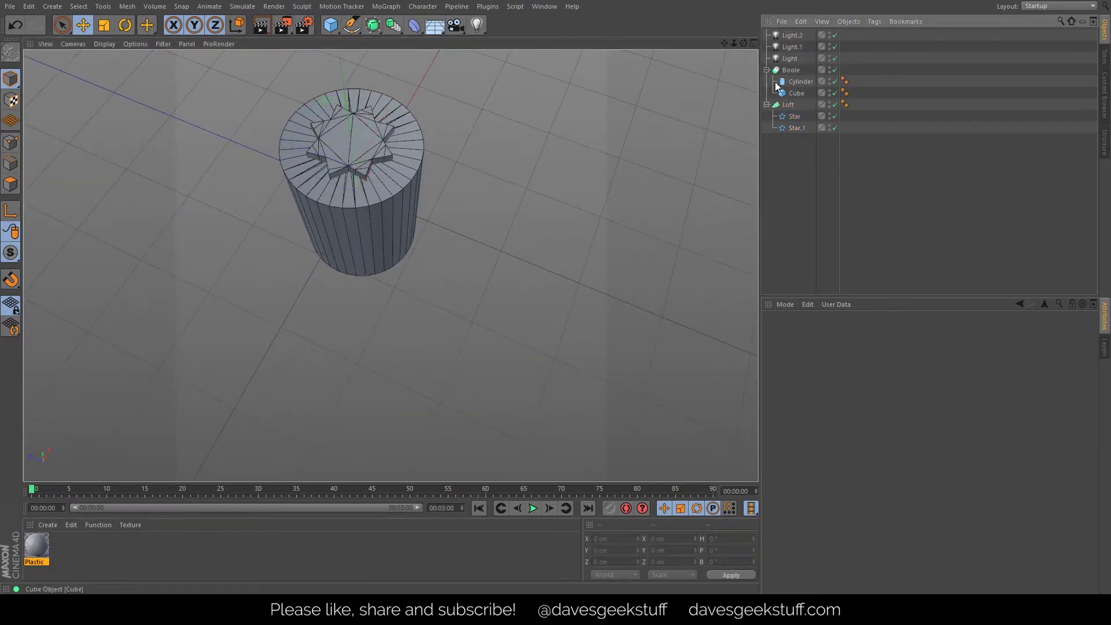
click(791, 70)
click(766, 105)
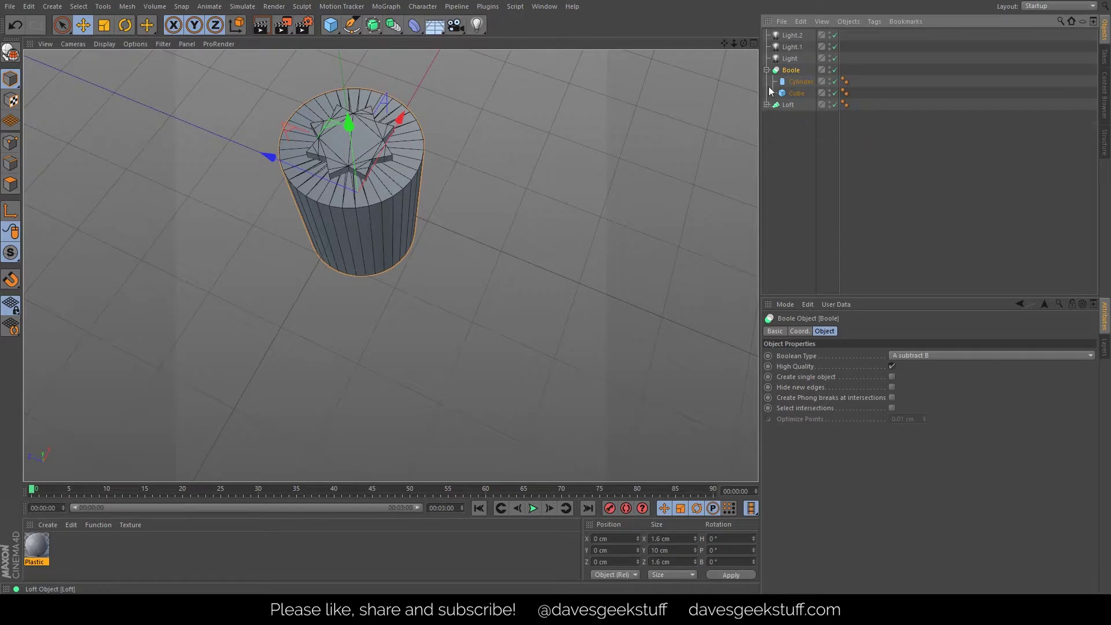
click(393, 25)
click(668, 49)
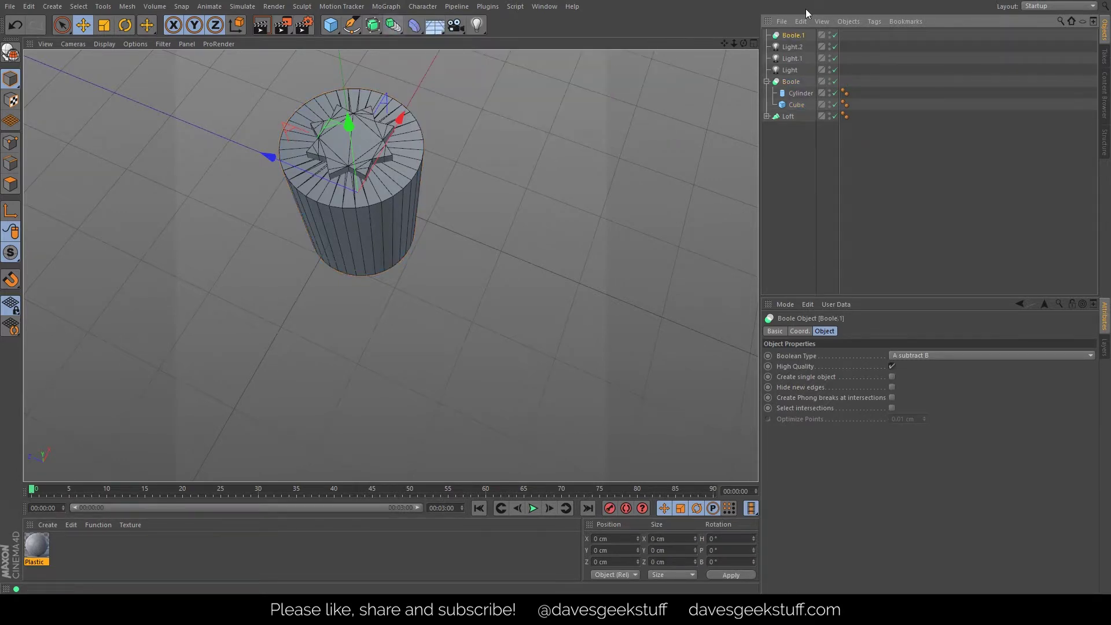
drag(786, 76, 793, 116)
click(773, 93)
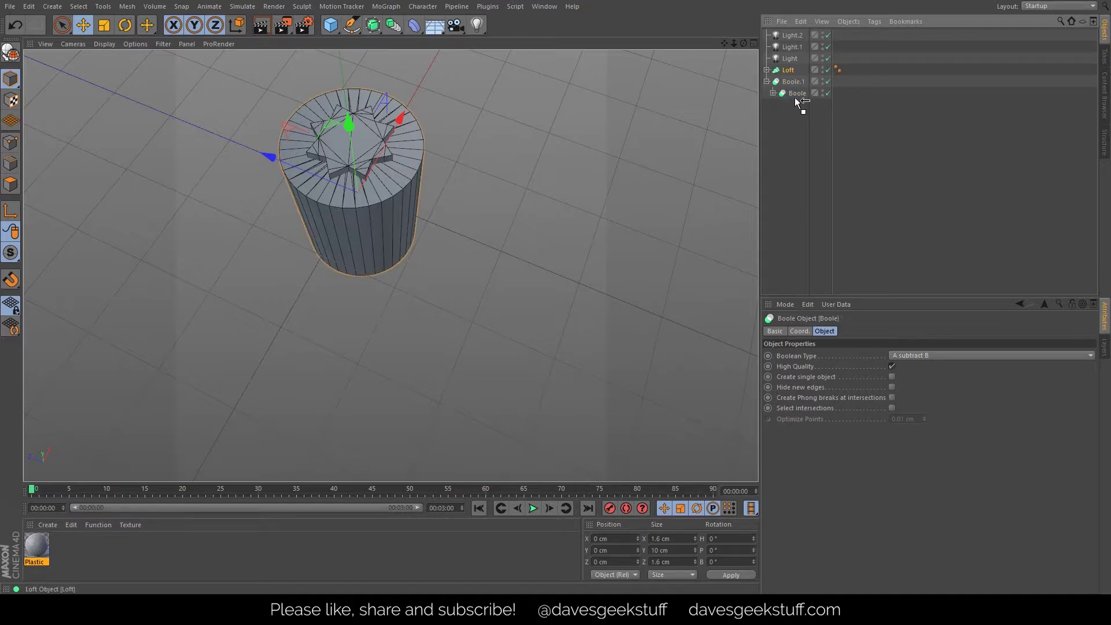
drag(796, 101, 796, 101)
alt+drag(394, 155, 362, 229)
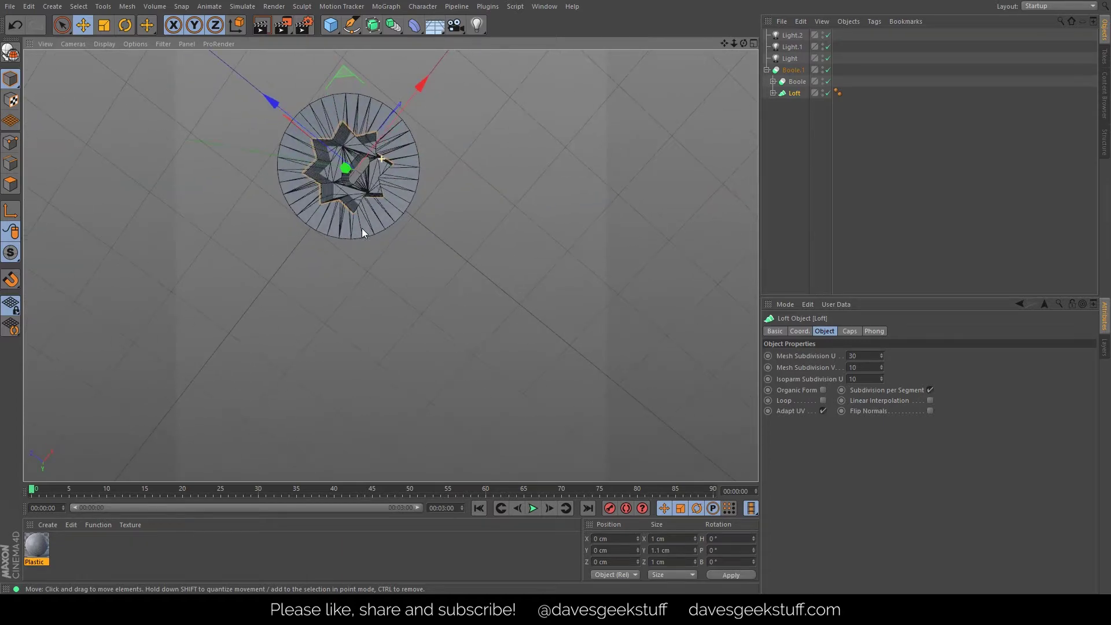
click(754, 44)
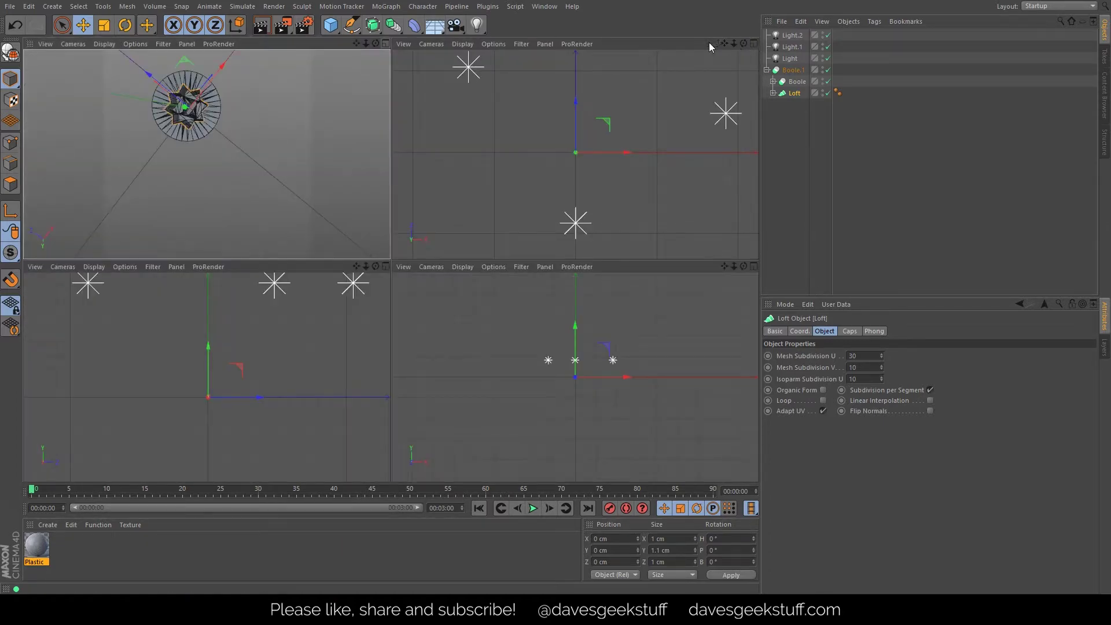
click(386, 266)
scroll(398, 326, up, 5)
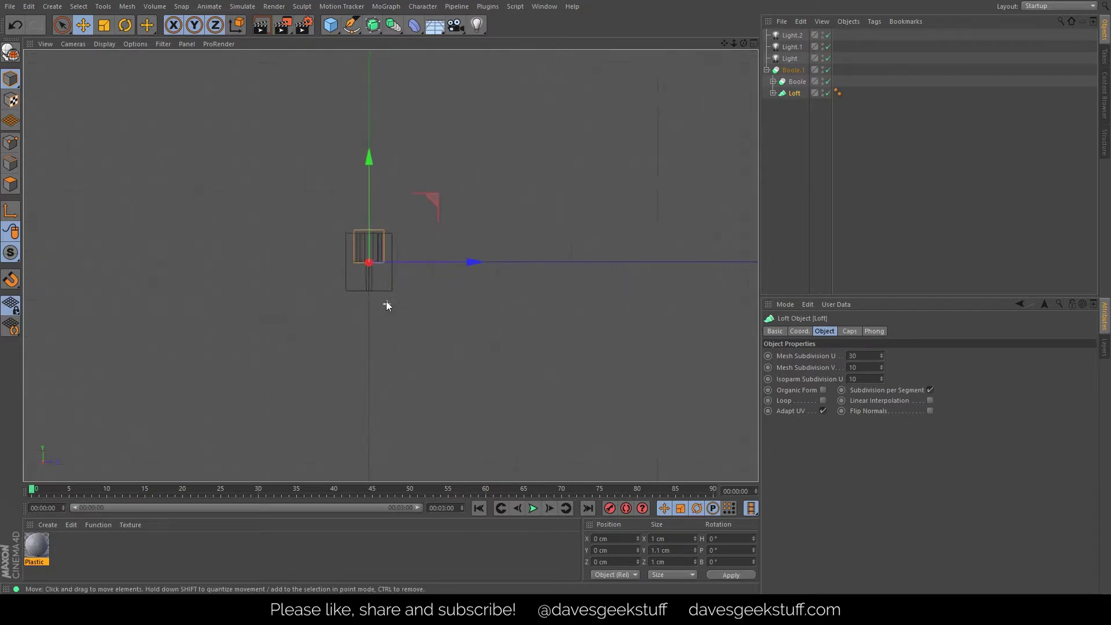
scroll(387, 301, up, 5)
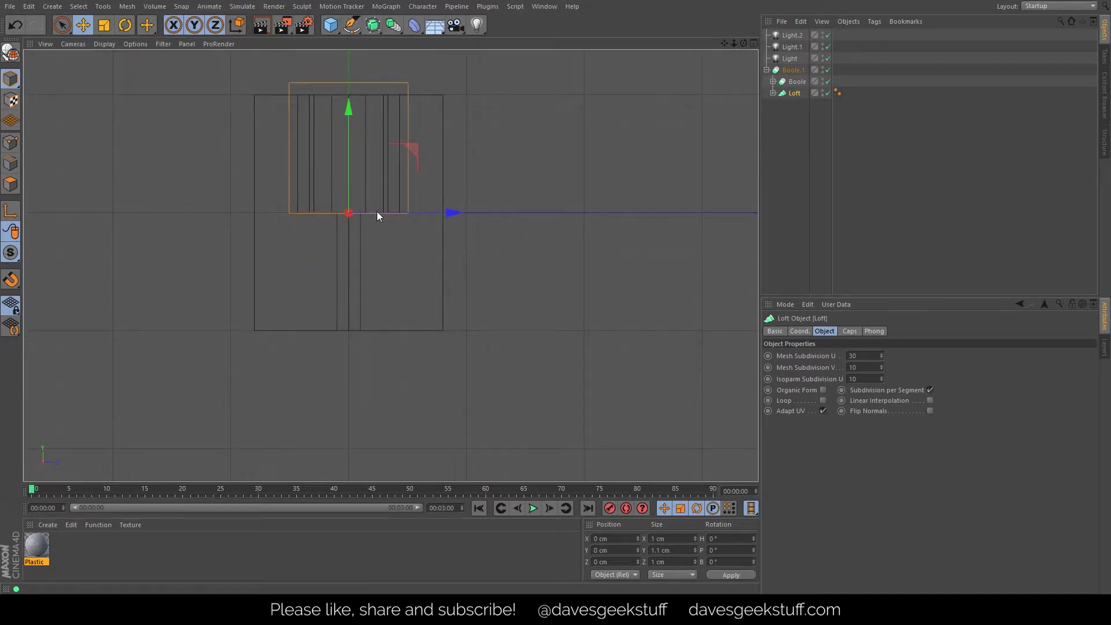
click(753, 44)
click(386, 43)
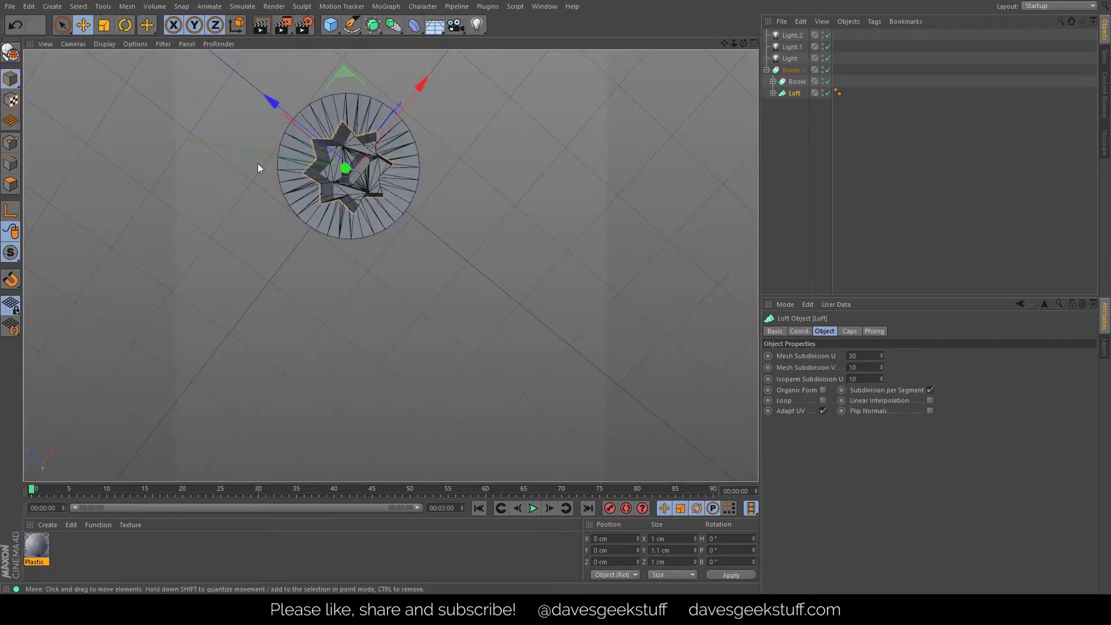
alt+drag(258, 166, 550, 130)
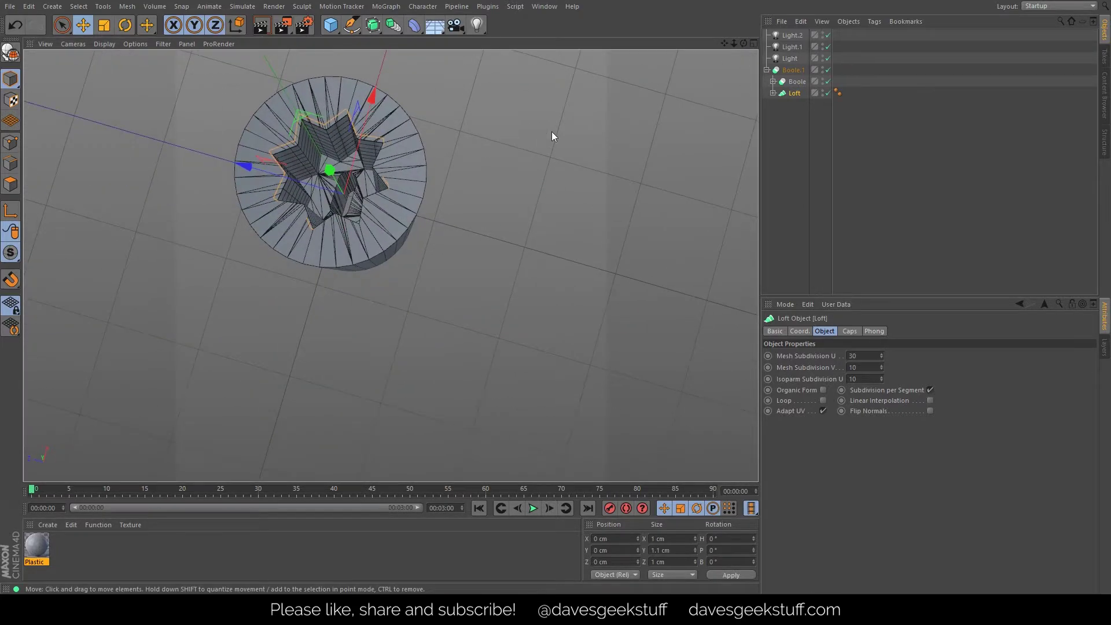
- Give both star splines, Star and Star.1, 20 points each
click(784, 119)
click(773, 93)
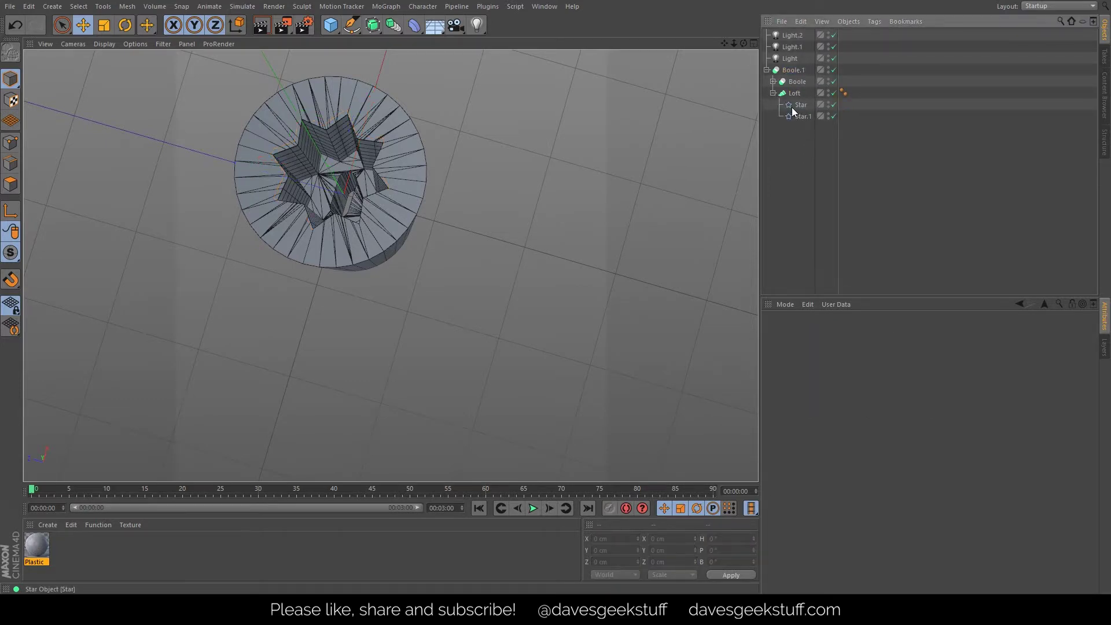
click(793, 106)
shift+click(798, 116)
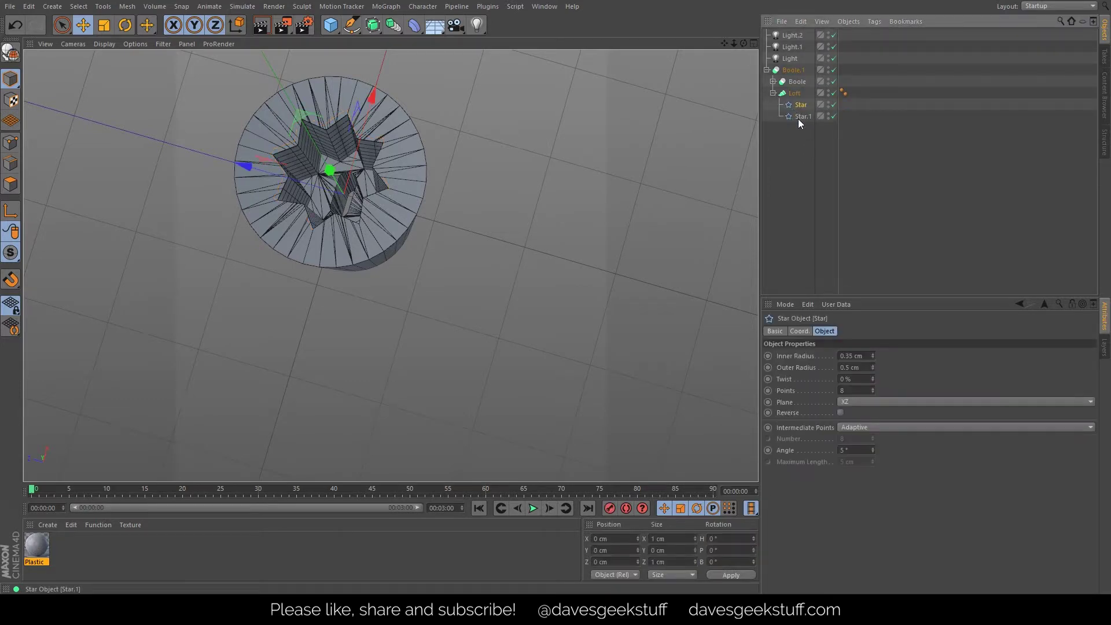
double_click(858, 390)
text(16)
key(Return)
scroll(857, 390, down, 5)
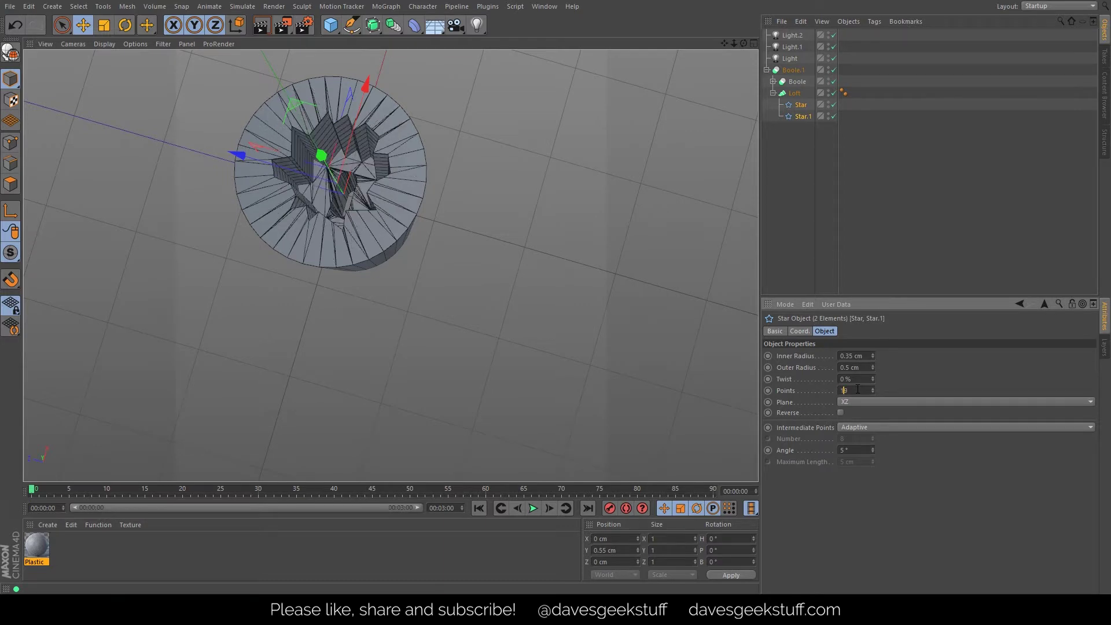
scroll(858, 389, up, 10)
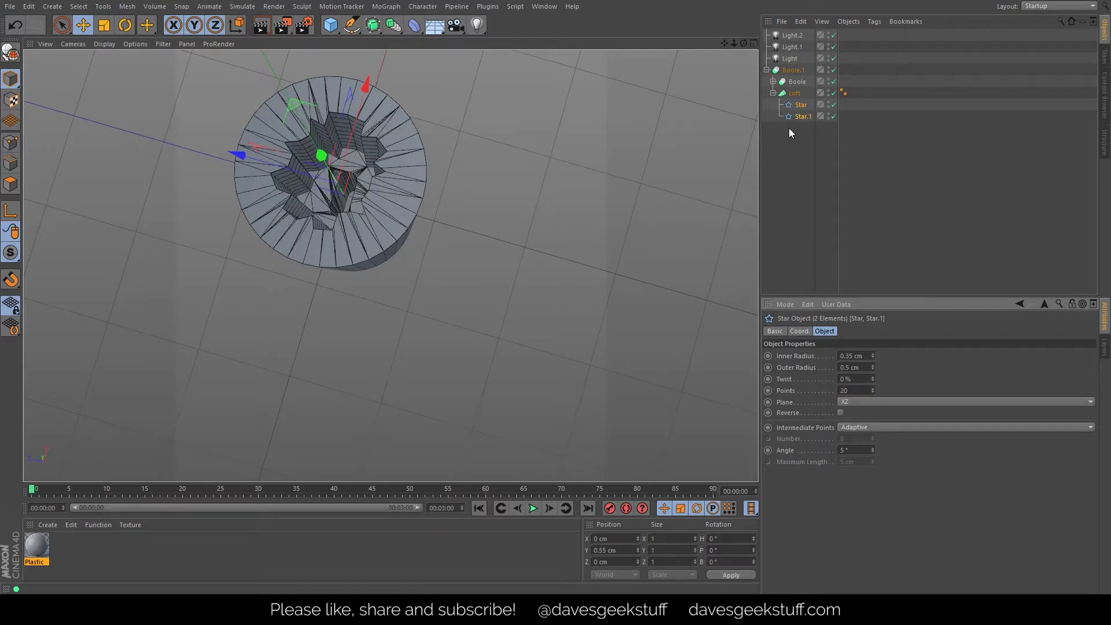
- Raise the Loft's Mesh Subdivision U to 56 and inspect the finer recess
click(793, 93)
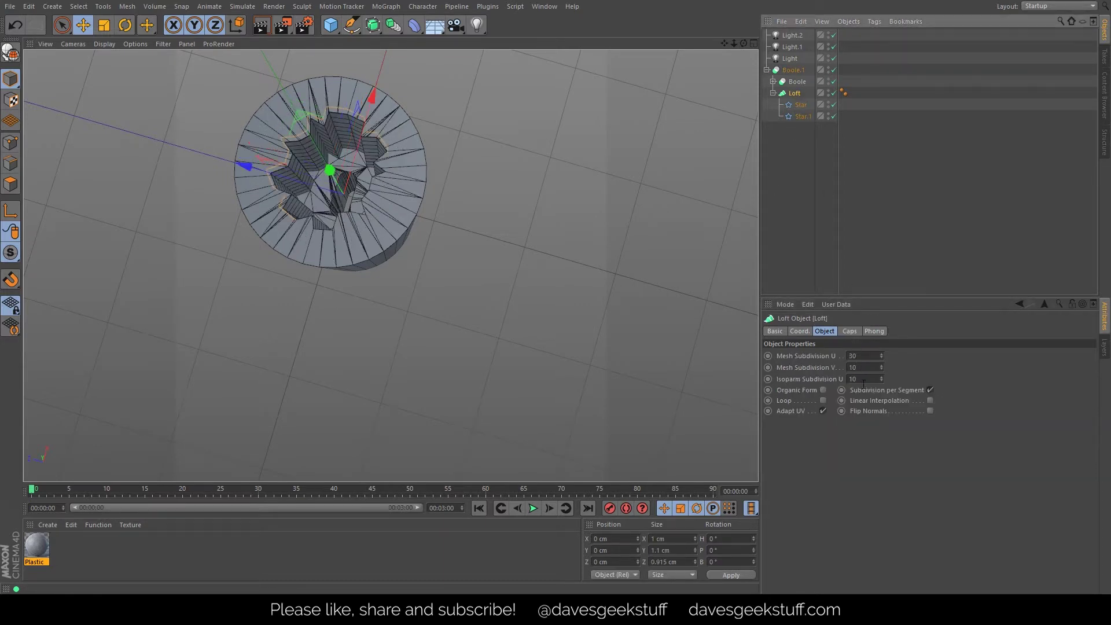
click(862, 356)
scroll(866, 354, up, 4)
scroll(866, 354, up, 18)
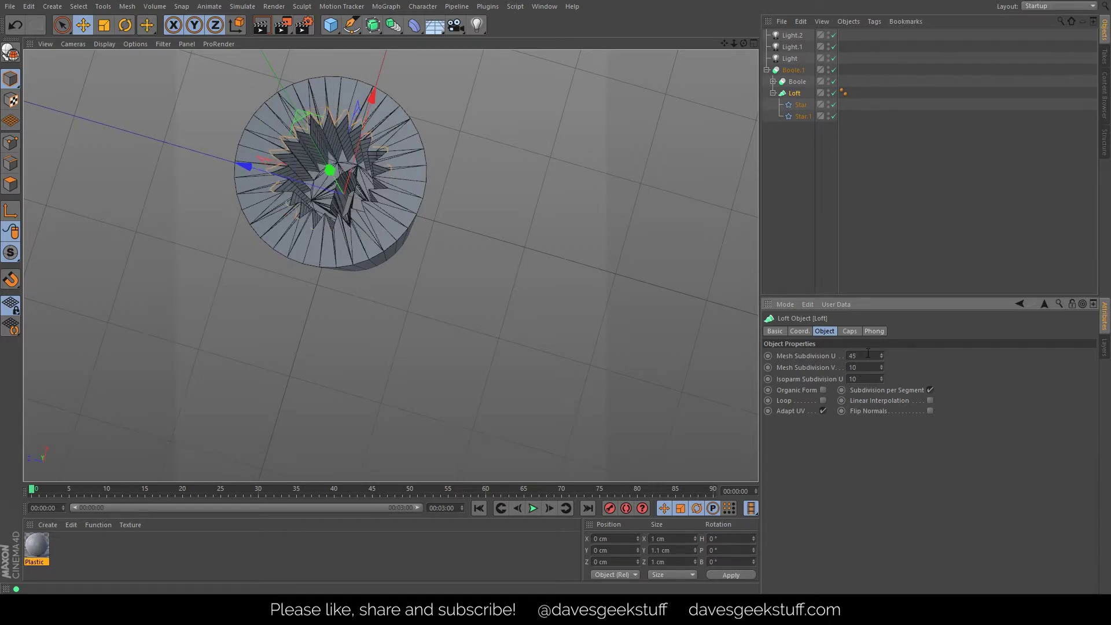
scroll(867, 353, up, 4)
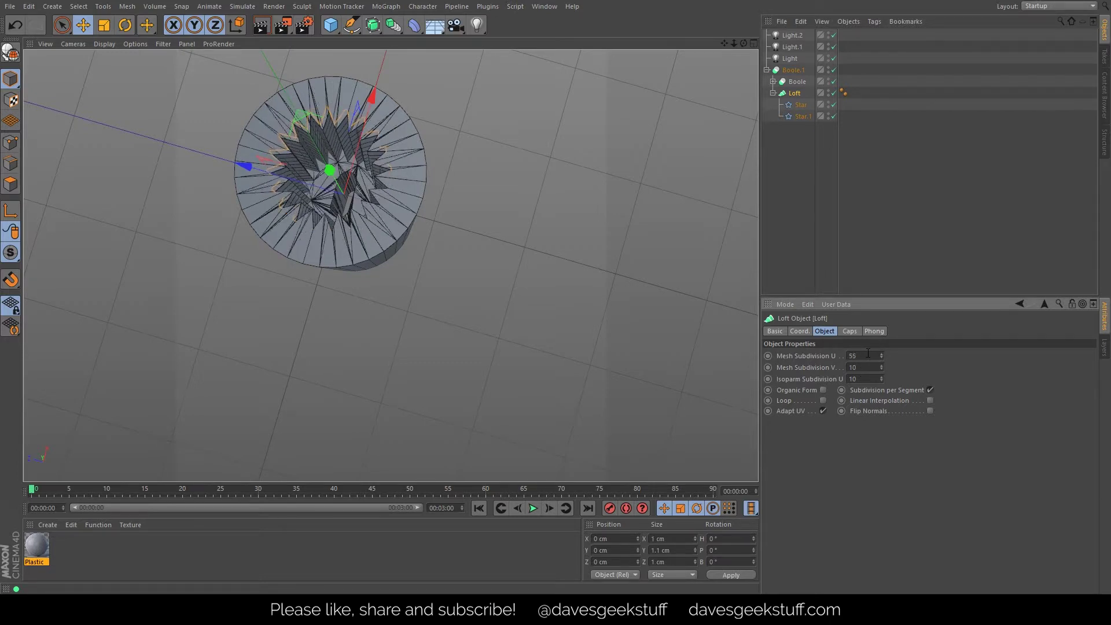
alt+drag(322, 211, 327, 179)
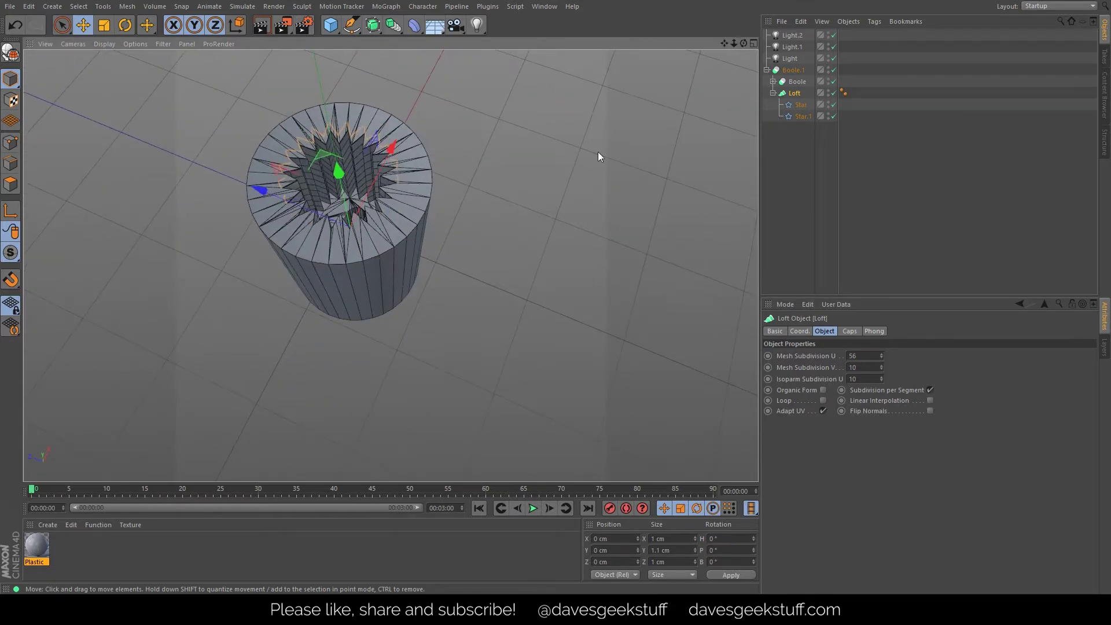
- Set the Boole's outer Cylinder radius to 0.6 cm, leaving a thin wall around the recess
click(773, 82)
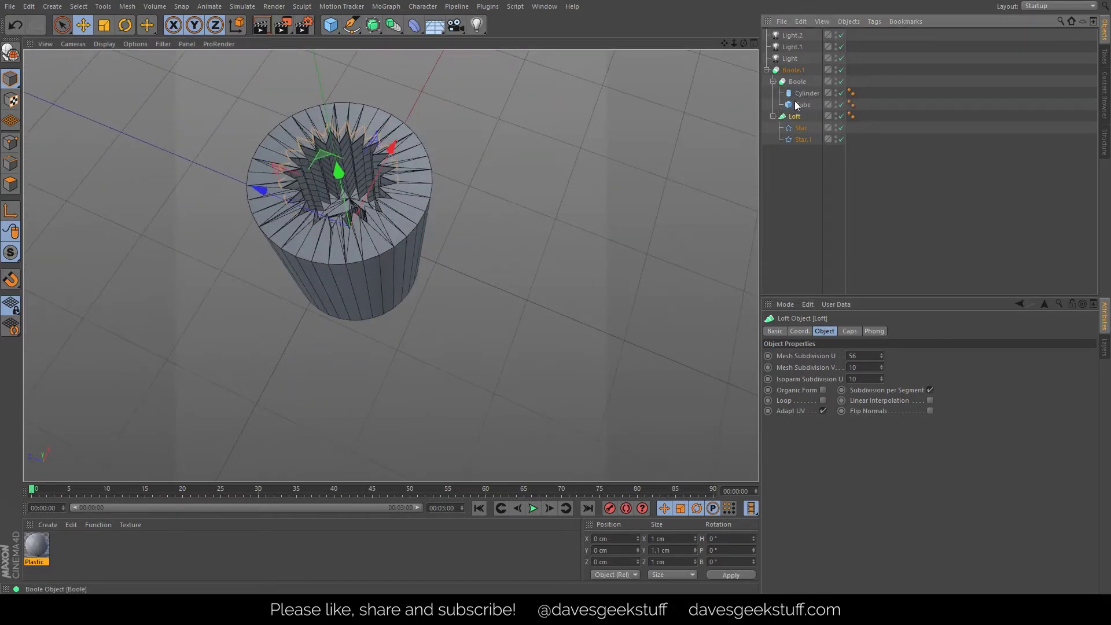
click(806, 94)
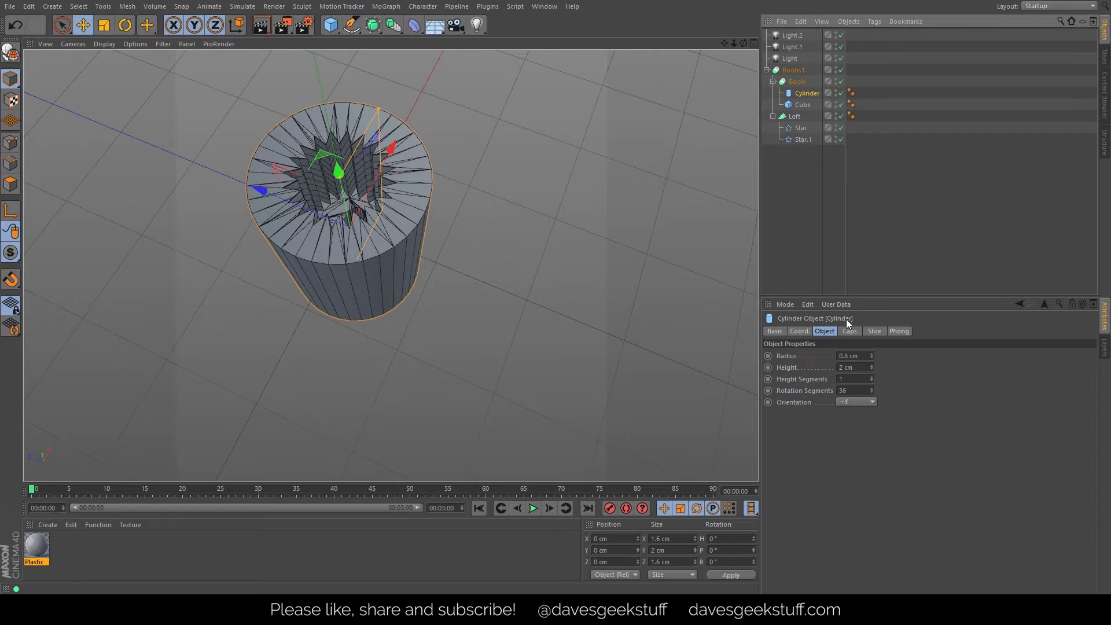
click(871, 357)
double_click(856, 356)
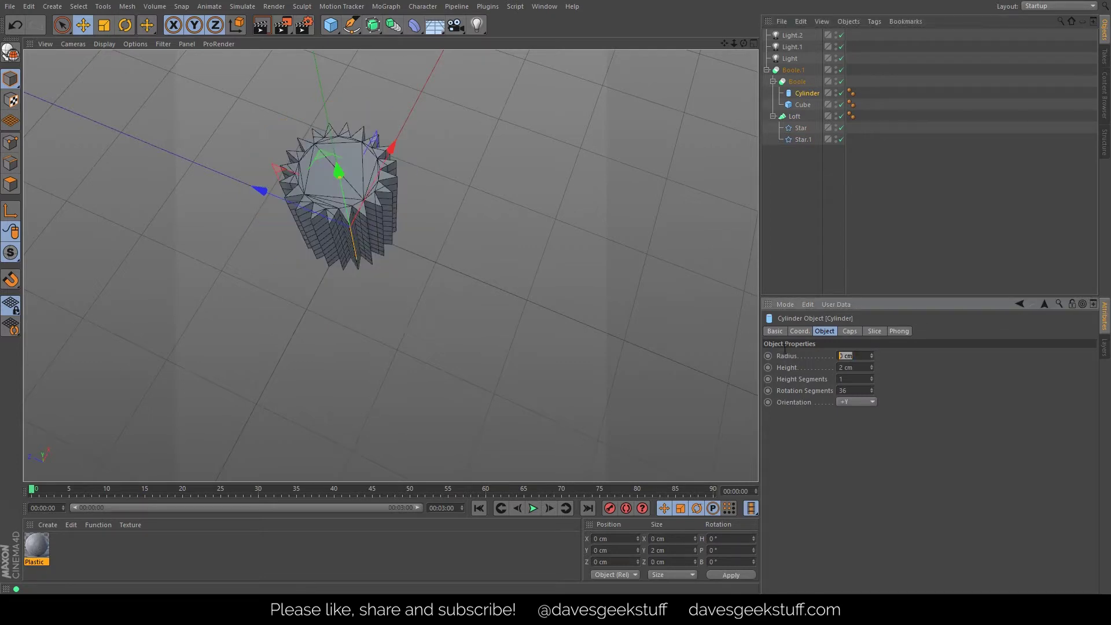
text(0.7)
key(Return)
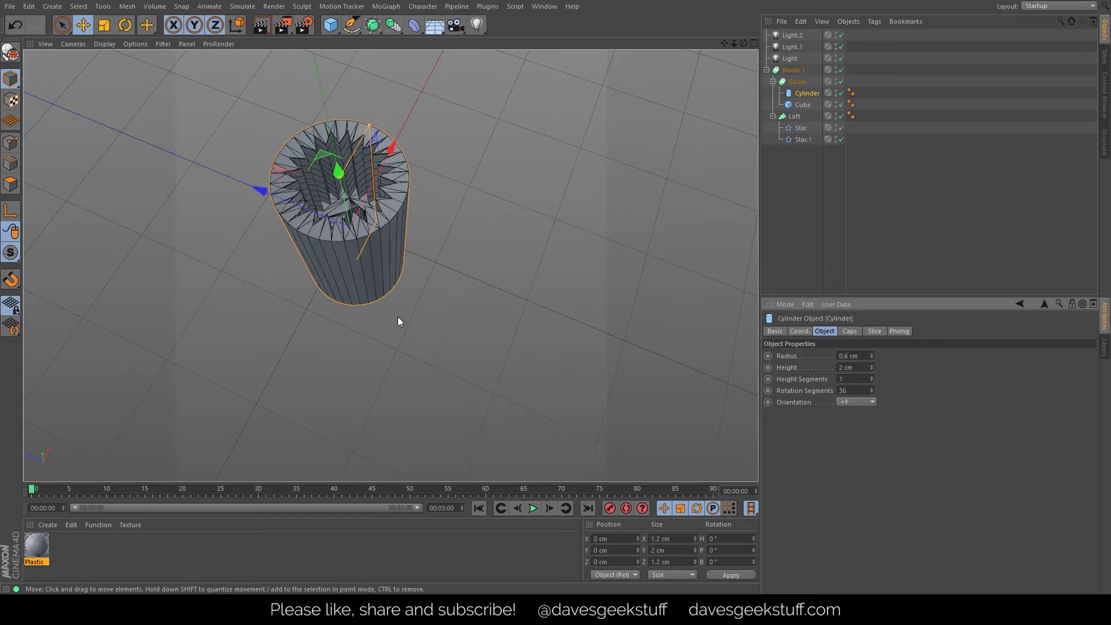
scroll(321, 203, up, 5)
alt+drag(352, 269, 388, 103)
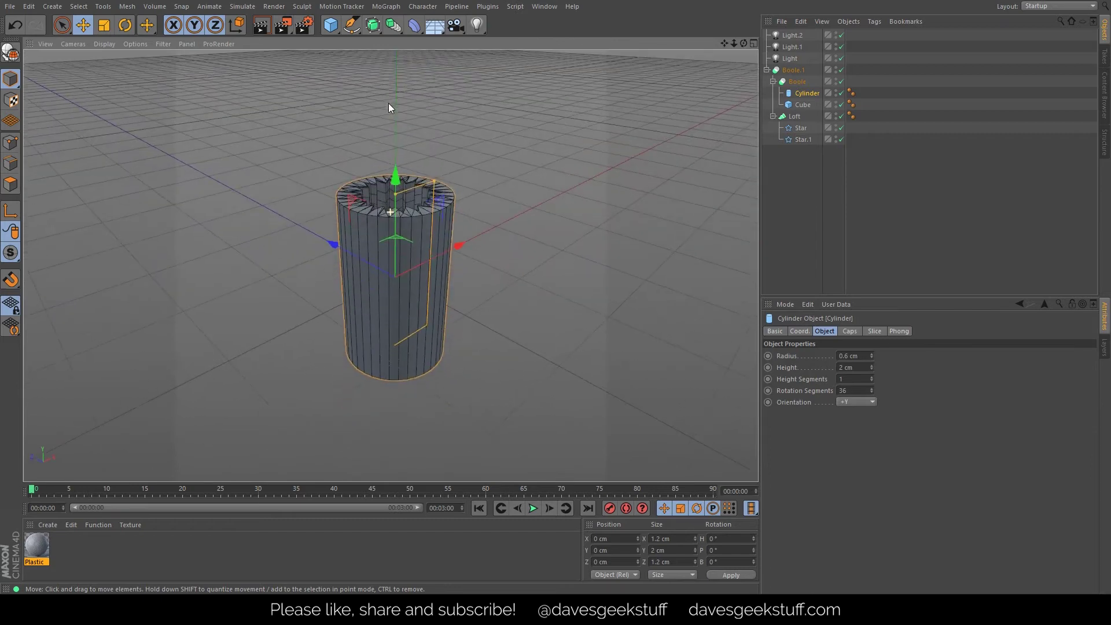
- Lift the Boole.1 coupler up to 1 cm so it rests on the ground
click(822, 180)
click(794, 69)
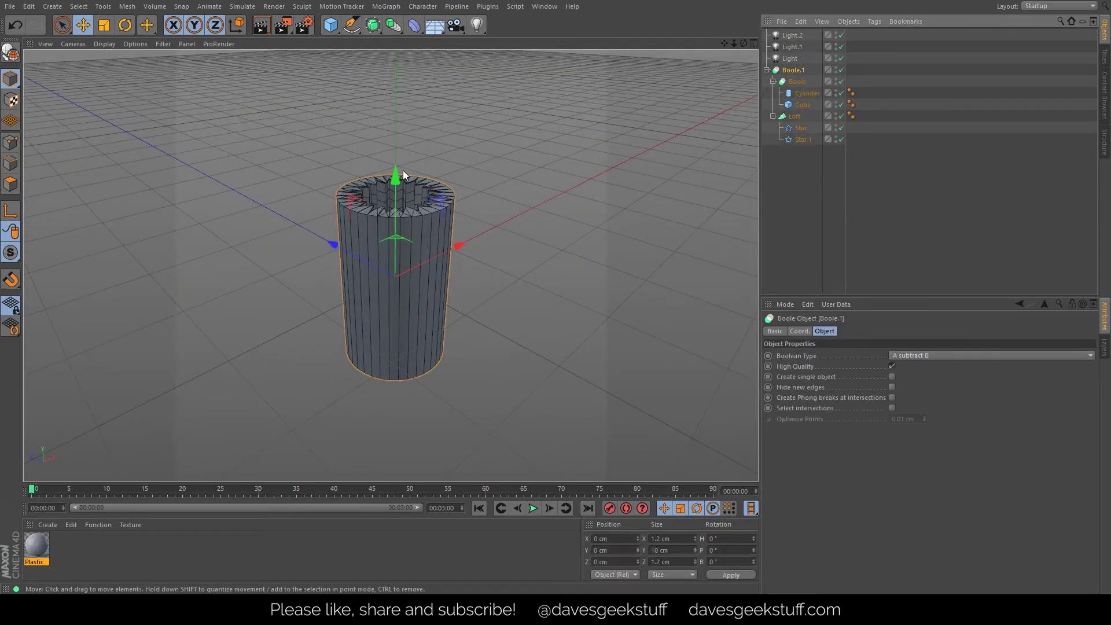
drag(395, 171, 397, 76)
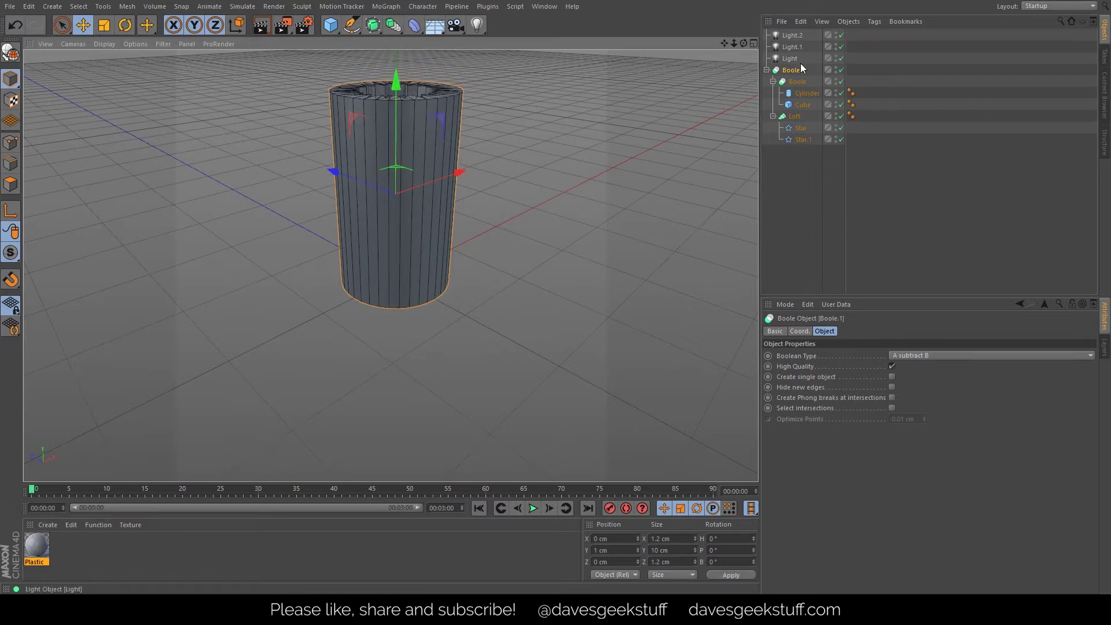
click(766, 70)
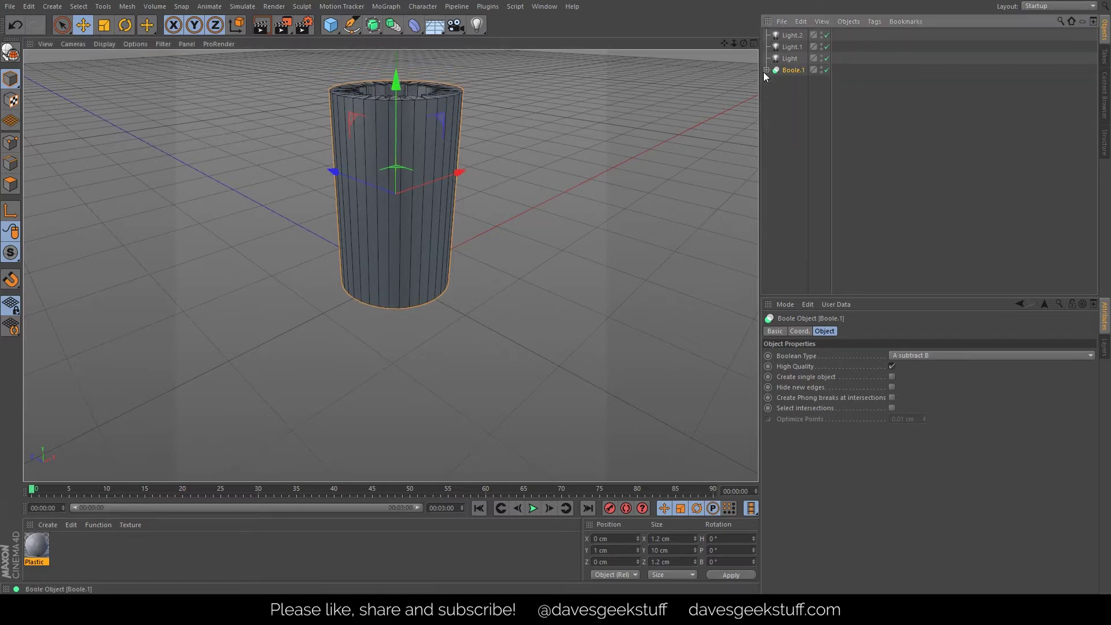
- Add a Floor object under the coupler and render the view from two angles
click(435, 26)
scroll(391, 266, down, 5)
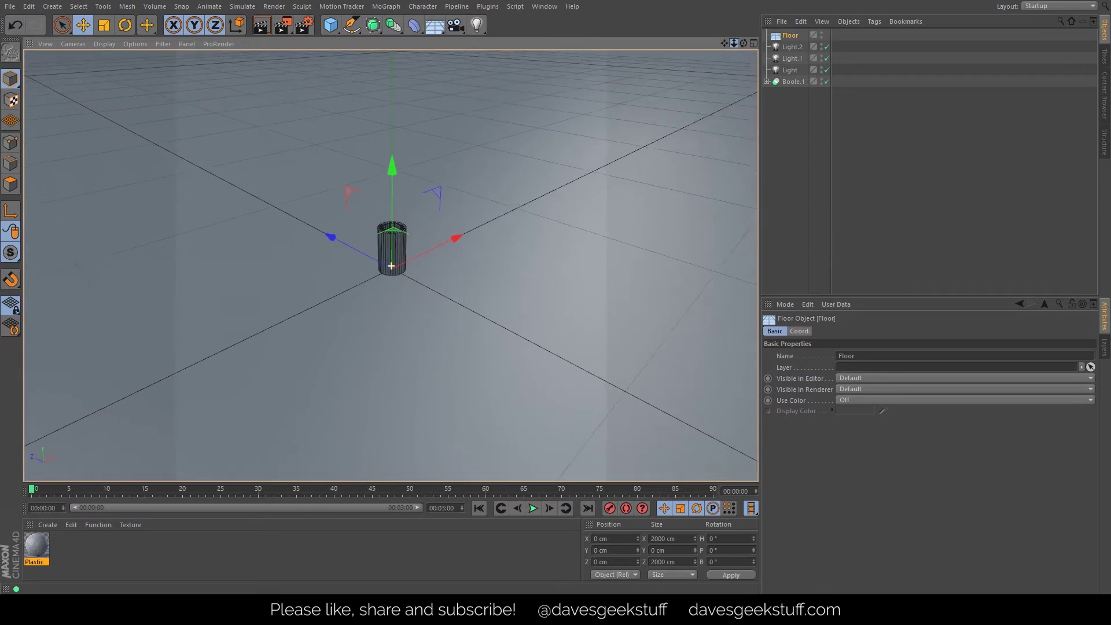
scroll(391, 266, up, 2)
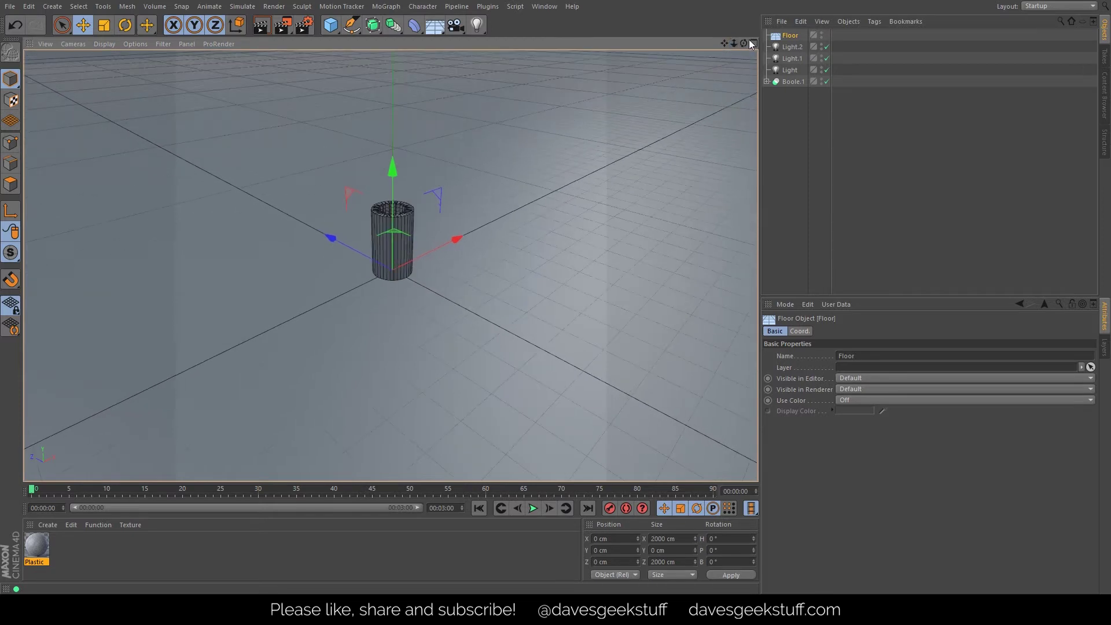
click(262, 26)
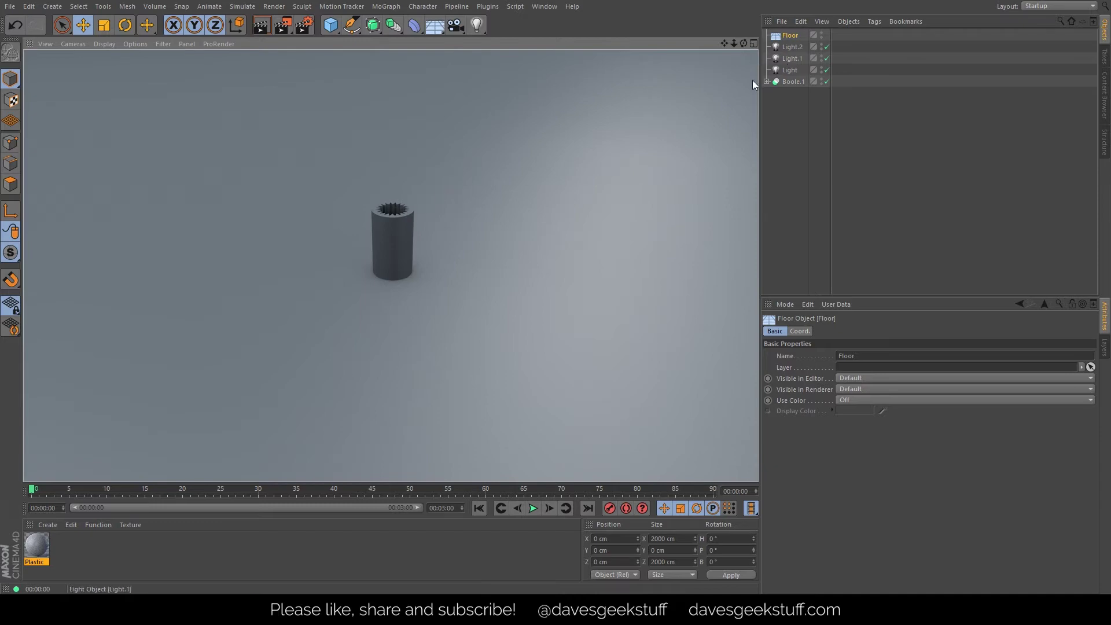
alt+drag(394, 239, 271, 207)
click(262, 33)
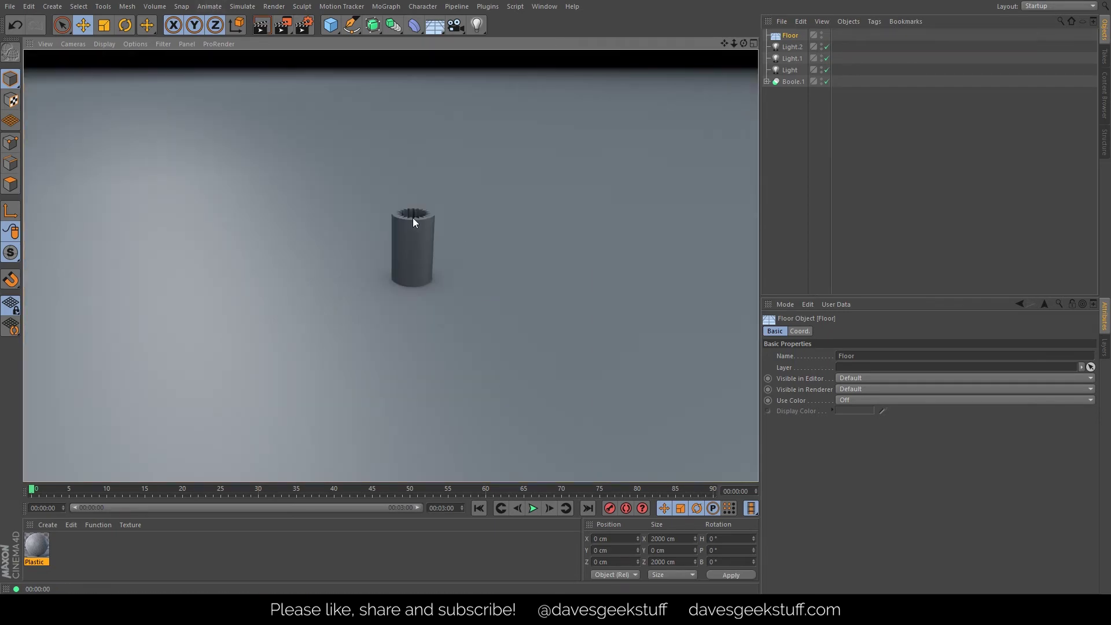
- Rotate Boole.1 to -90° pitch so it lies on its side, then render
click(790, 81)
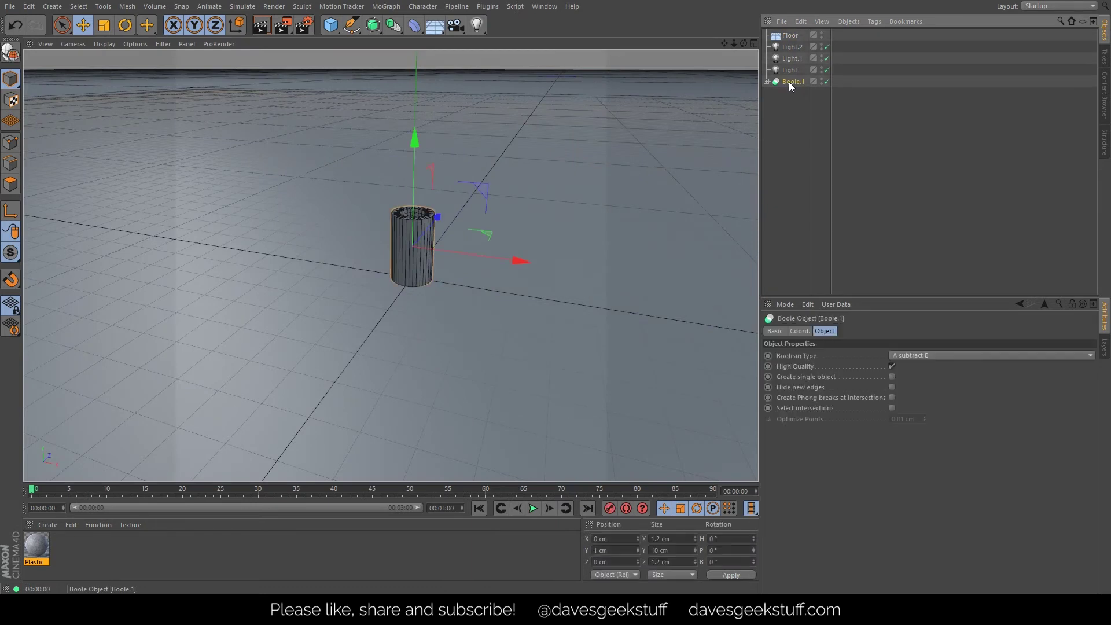
key(r)
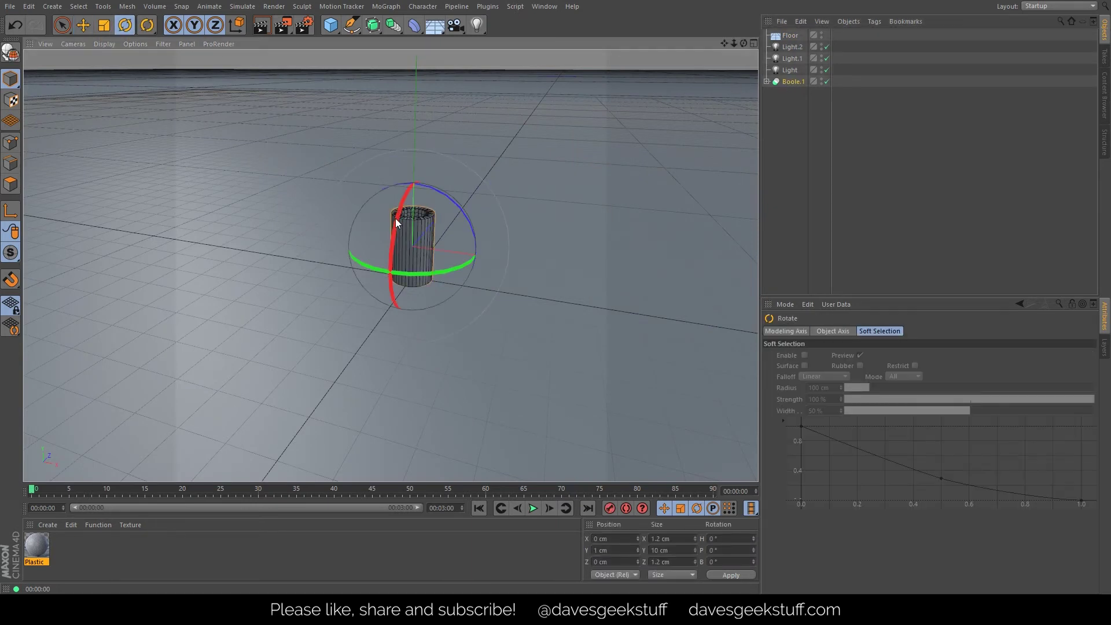
drag(395, 218, 443, 123)
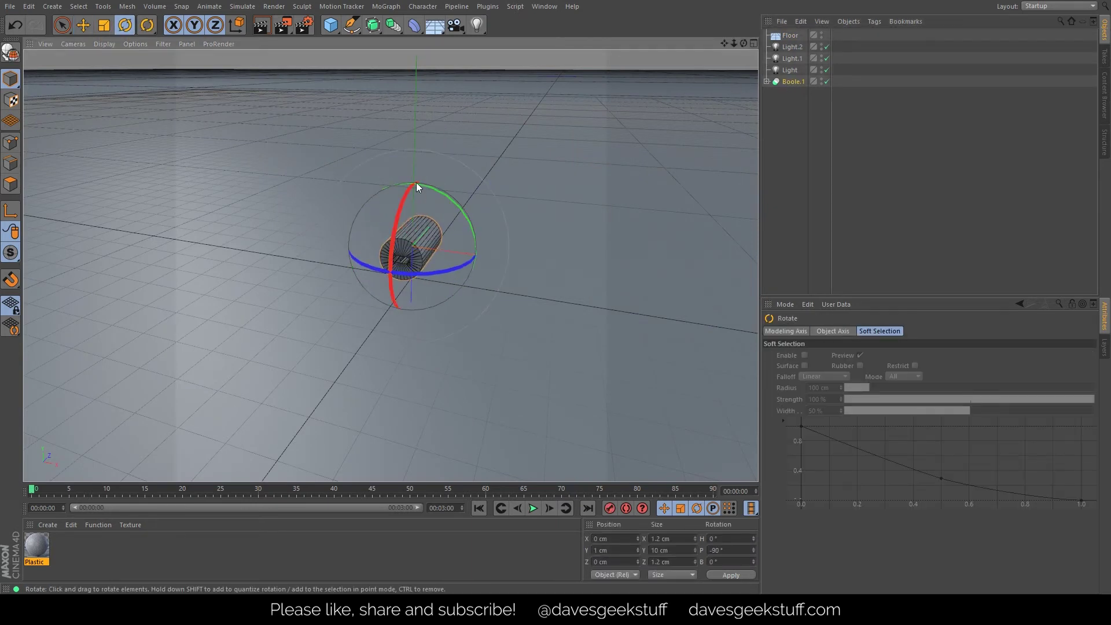
alt+drag(439, 252, 388, 266)
key(ctrl+r)
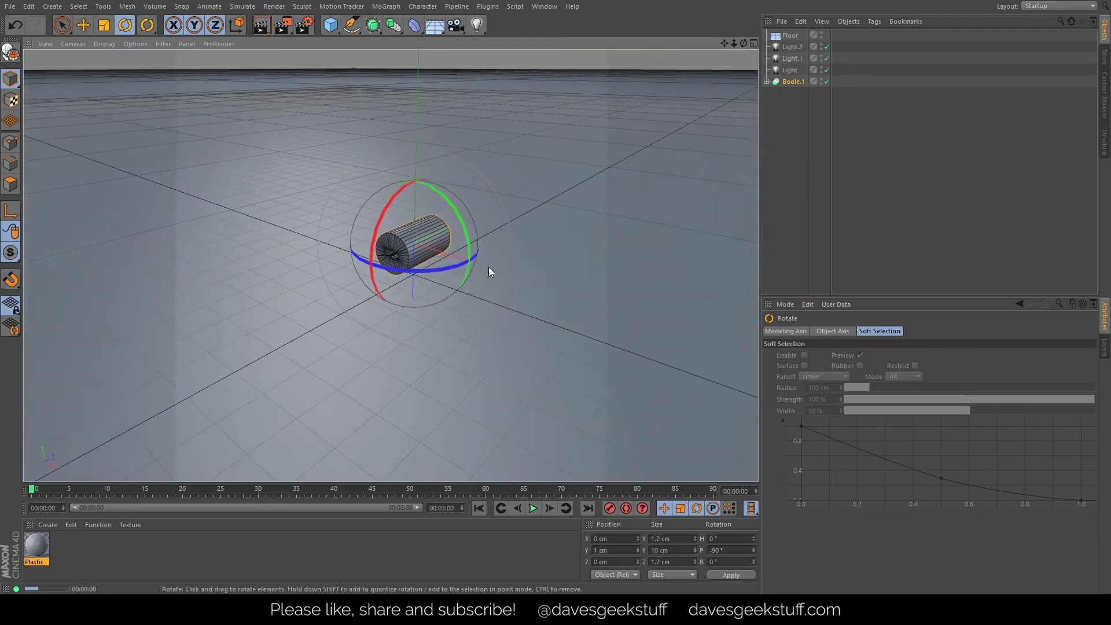